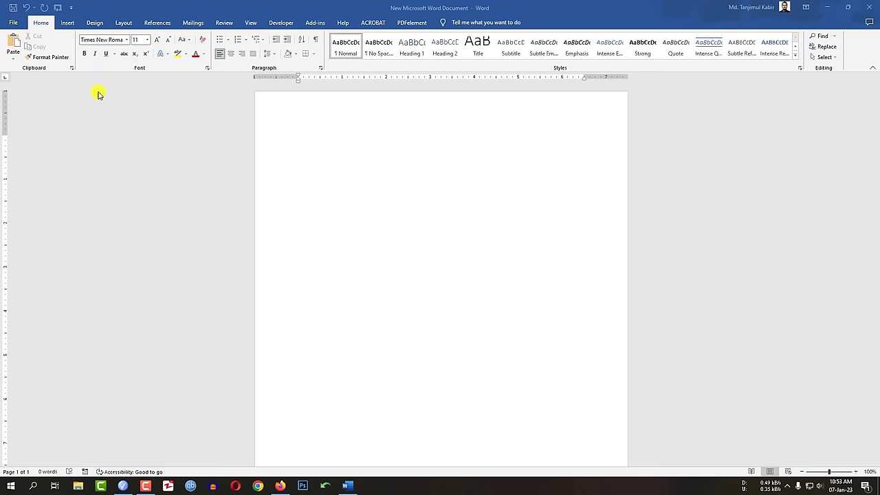
# Step: Insert a four-column by eight-row table on the blank page
pyautogui.click(61, 26)
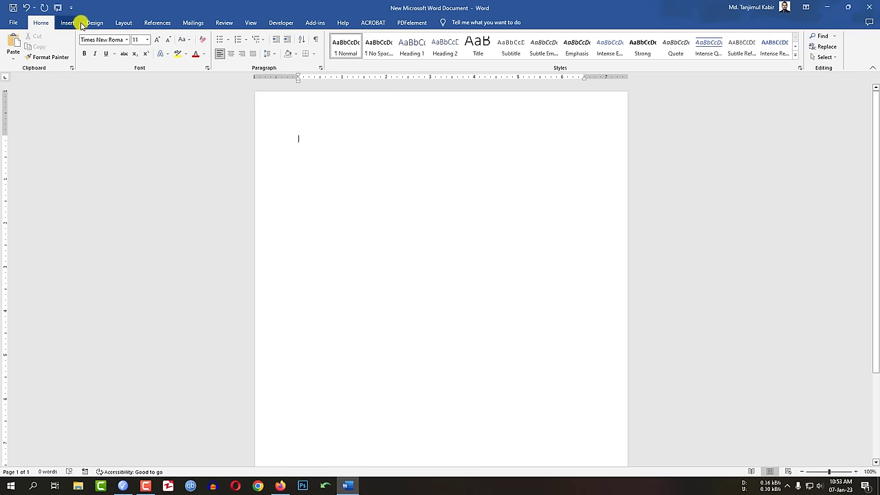
pyautogui.click(69, 25)
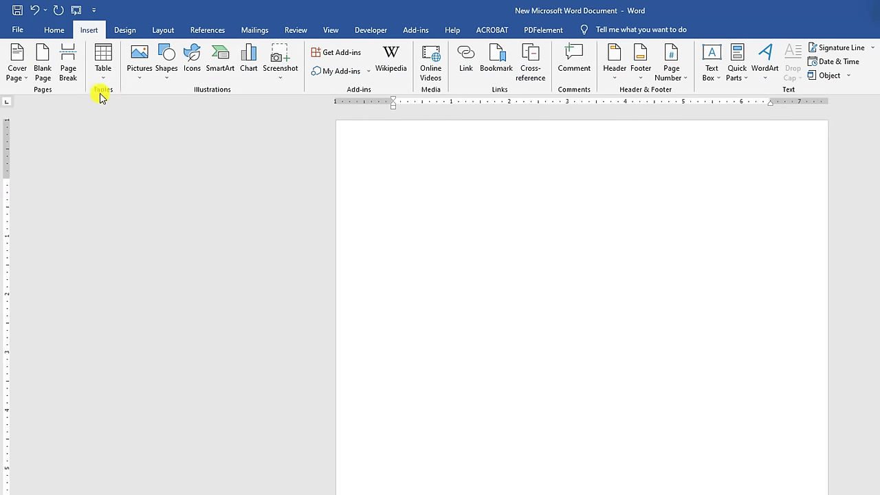
pyautogui.click(103, 77)
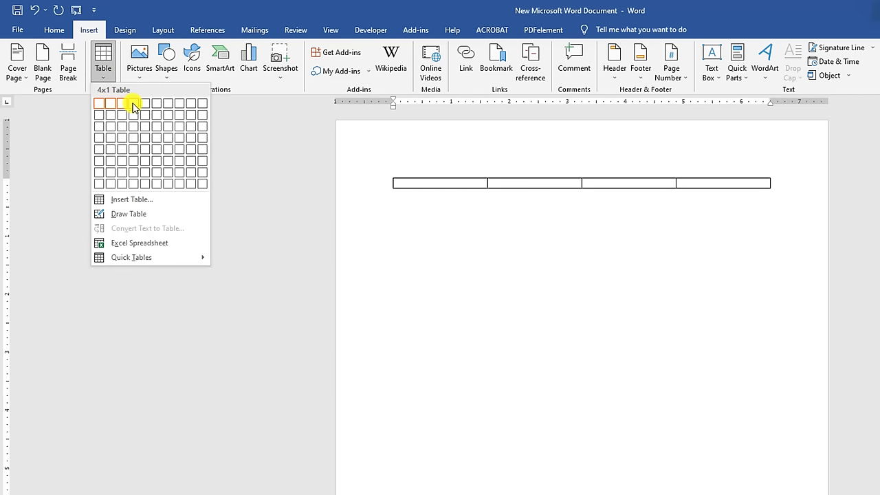
pyautogui.click(134, 185)
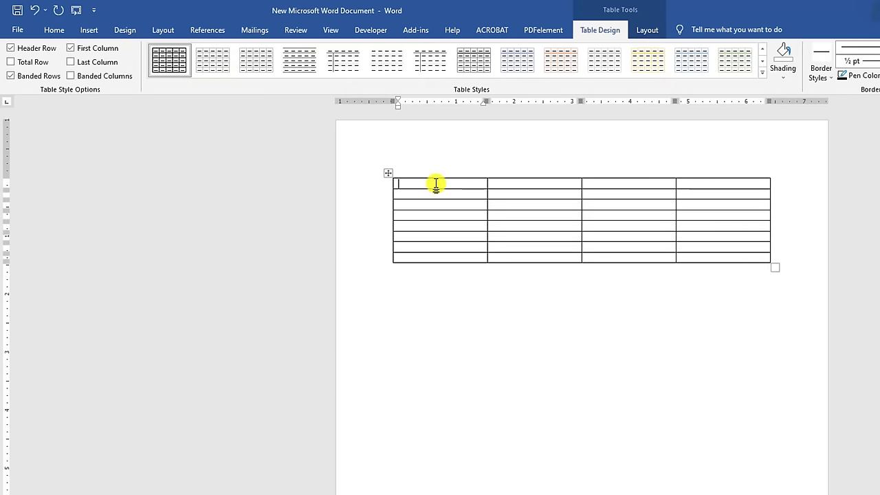
# Step: Try selecting columns and rows, then delete the whole four-column table
pyautogui.moveTo(434, 183); pyautogui.dragTo(446, 257)
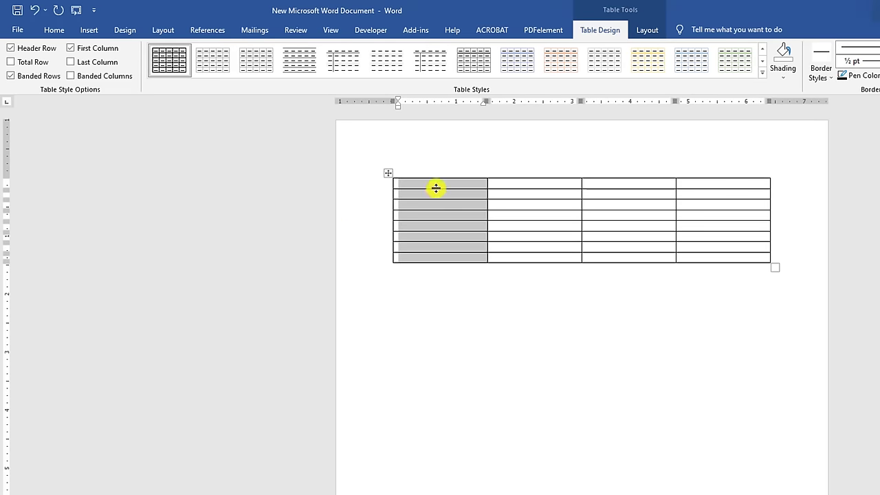
pyautogui.click(412, 187)
pyautogui.moveTo(413, 184); pyautogui.dragTo(723, 181)
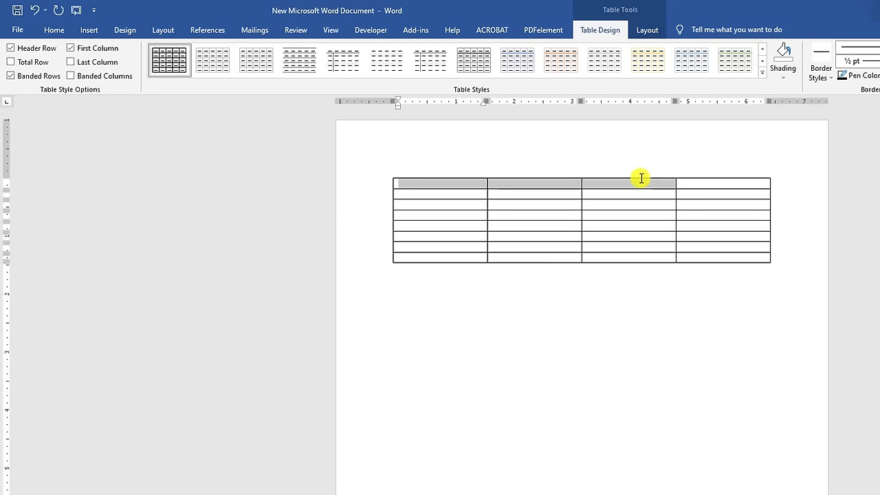
pyautogui.moveTo(446, 194); pyautogui.dragTo(727, 194)
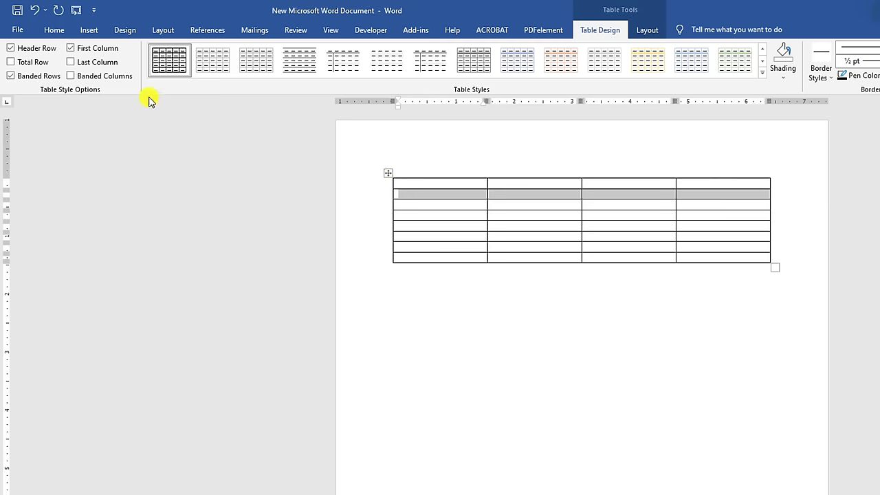
pyautogui.click(90, 31)
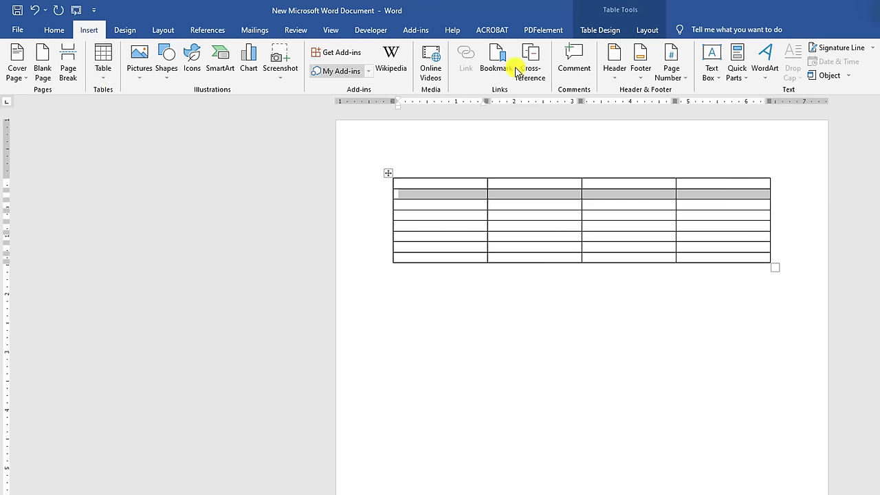
pyautogui.click(388, 174)
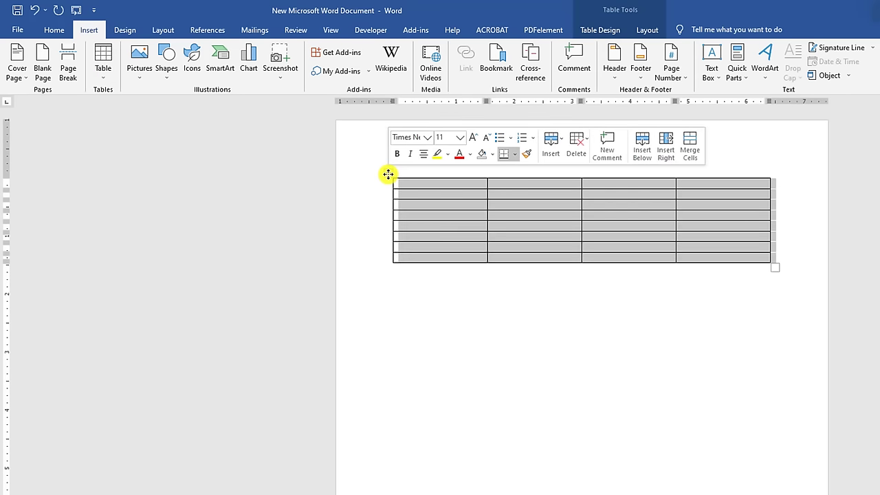
pyautogui.rightClick(388, 174)
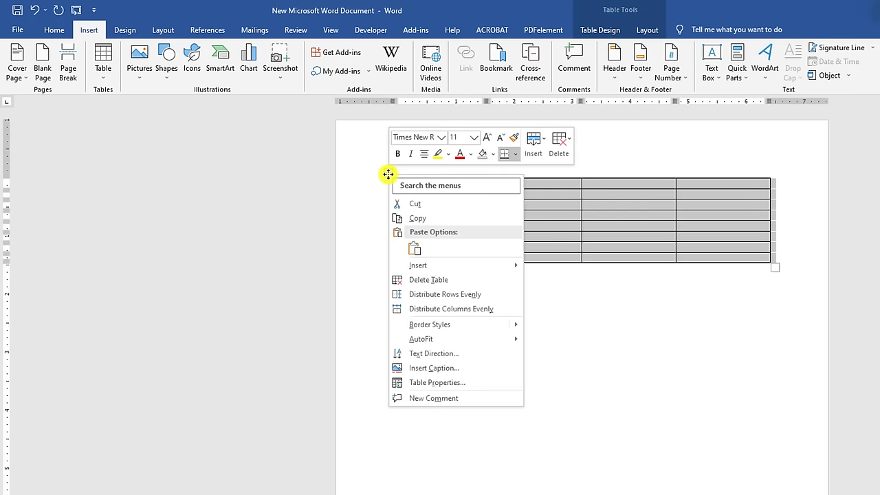
pyautogui.click(427, 280)
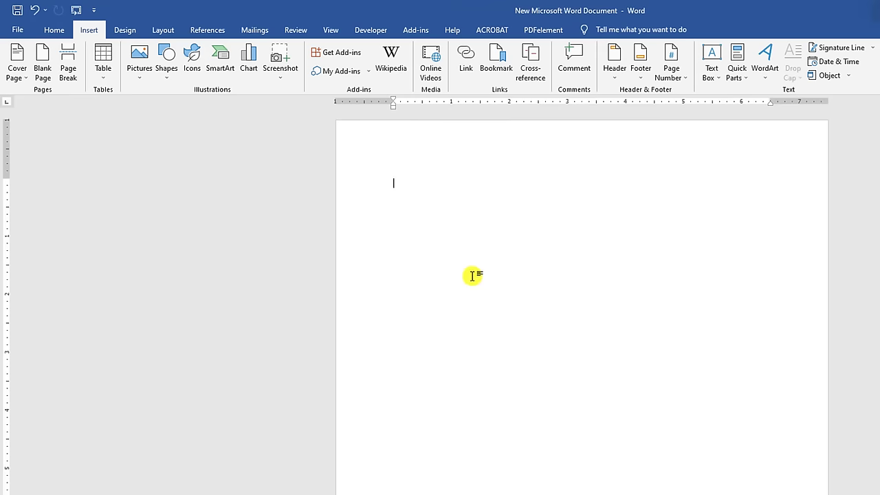
# Step: Insert an eight-by-eight table, then select it and delete it
pyautogui.click(111, 78)
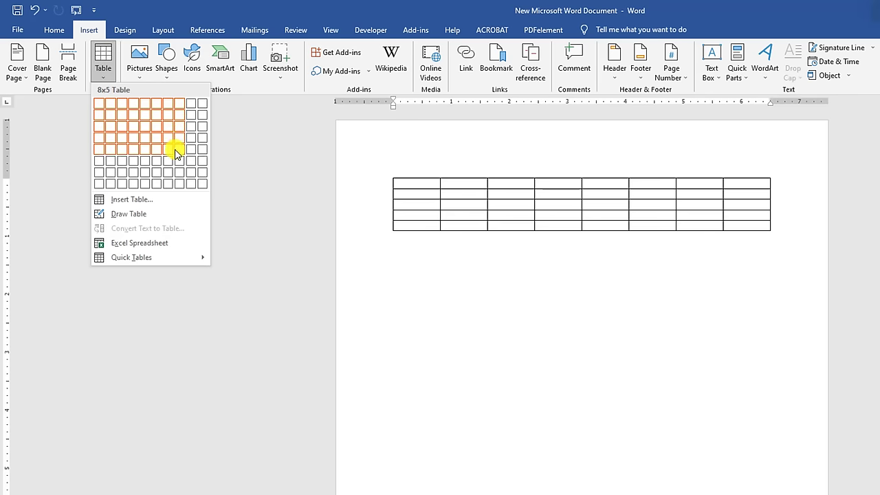
pyautogui.click(176, 184)
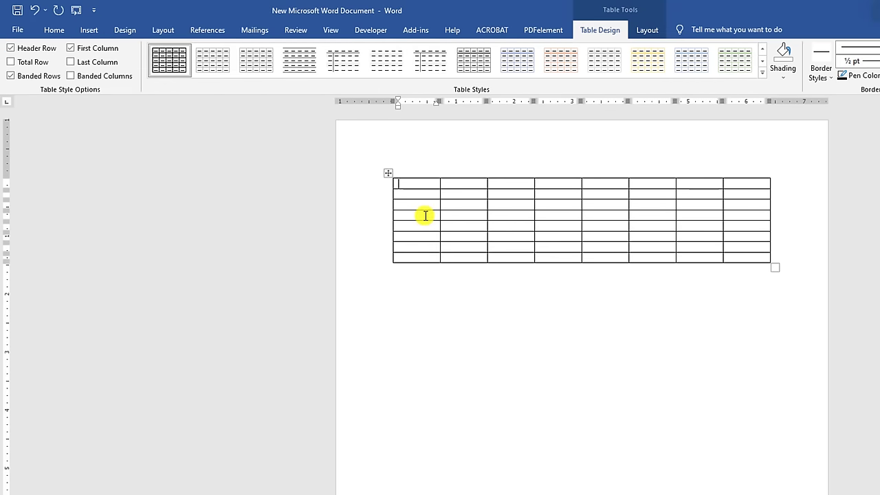
pyautogui.click(385, 174)
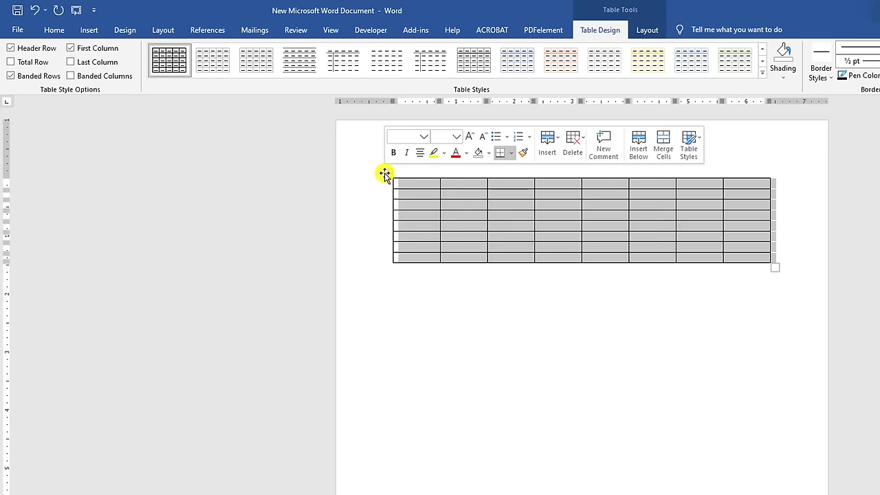
pyautogui.click(561, 263)
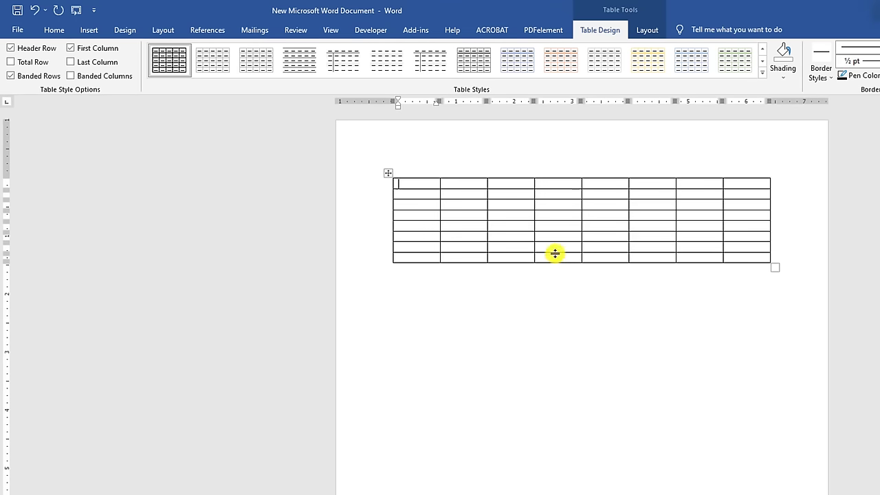
pyautogui.click(385, 176)
pyautogui.rightClick(385, 177)
pyautogui.click(442, 280)
pyautogui.write('+--------------------------------+---------------------------------+-------------------------+------+------------------+')
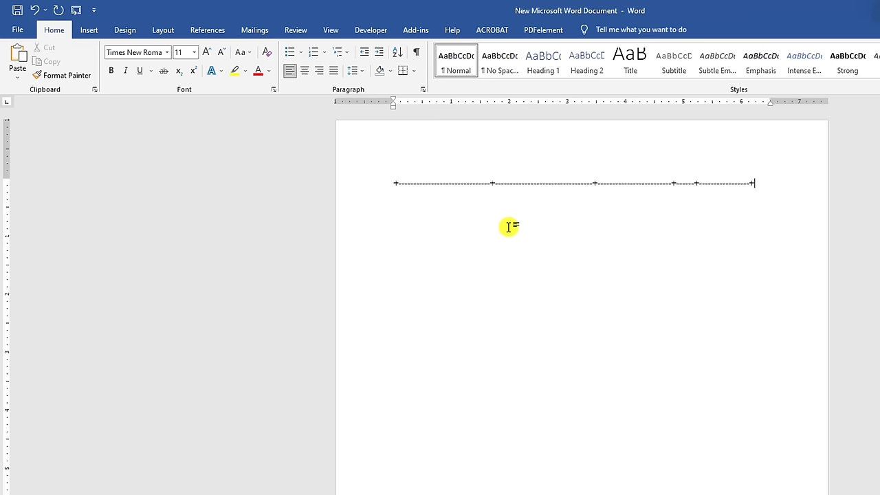
# Step: Convert the plus-and-dash line into a five-column table and add rows with Tab up to twelve
pyautogui.press('Return')
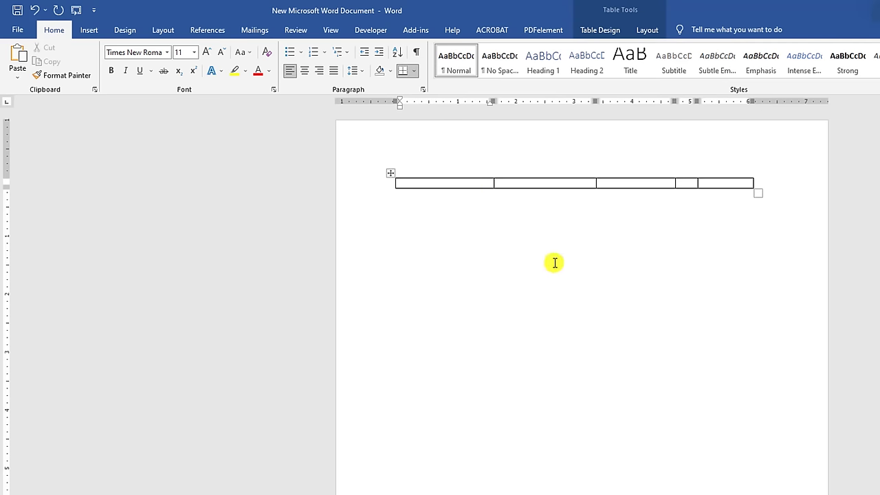
pyautogui.press('Tab')
pyautogui.press('Tab')
pyautogui.press('Tab')
pyautogui.press('Tab')
pyautogui.press('Tab')
pyautogui.press('Tab')
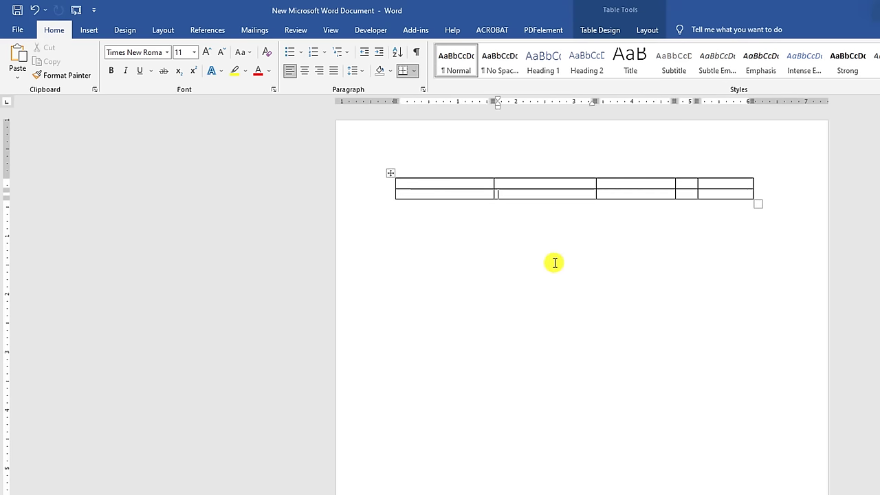
pyautogui.press('Tab')
pyautogui.press('Tab')
pyautogui.press('Tab')
pyautogui.press('Tab')
pyautogui.press('Tab')
pyautogui.press('Tab')
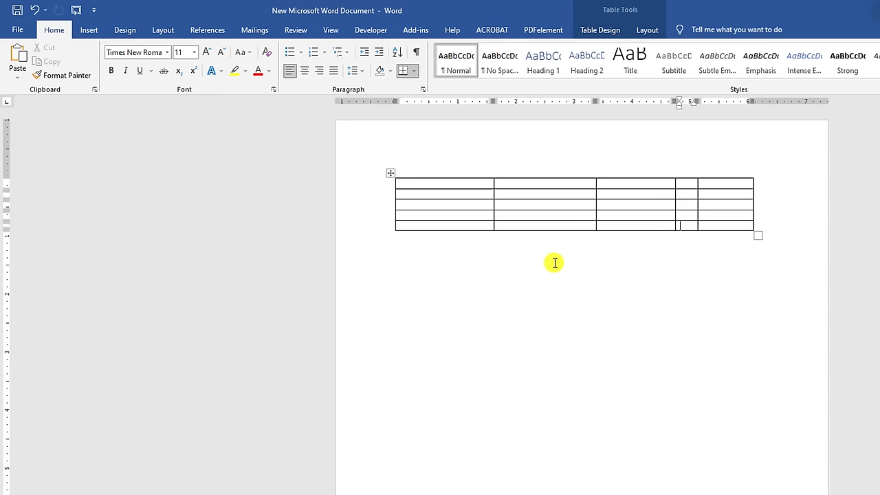
pyautogui.press('Tab')
pyautogui.press('Tab')
pyautogui.press('Tab')
pyautogui.press('Tab')
pyautogui.press('Tab')
pyautogui.press('Tab')
pyautogui.press('Tab')
pyautogui.press('Tab')
pyautogui.press('Tab')
pyautogui.press('Tab')
pyautogui.press('Tab')
pyautogui.press('Tab')
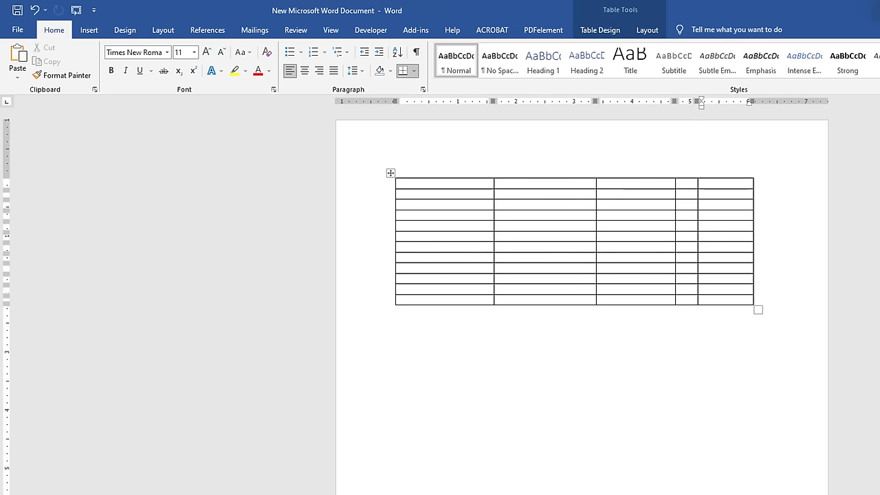
pyautogui.click(469, 184)
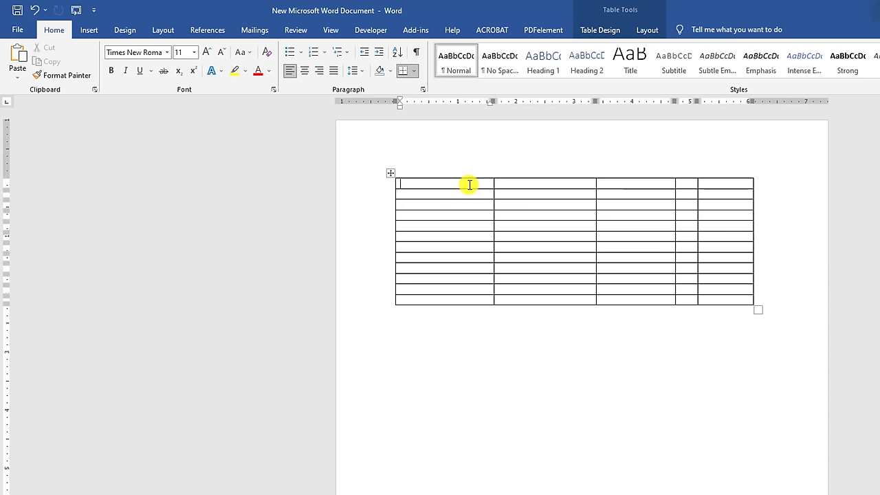
# Step: Enter the header row: Name, ID, Area, Yes, Comment
pyautogui.write('Name')
pyautogui.press('Tab')
pyautogui.write('ID')
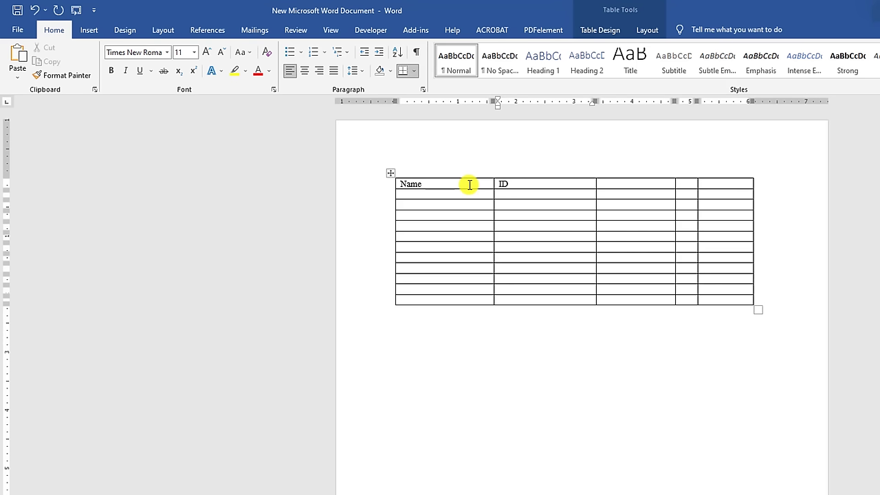
pyautogui.press('Tab')
pyautogui.press('Tab')
pyautogui.press('Tab')
pyautogui.write('Comment')
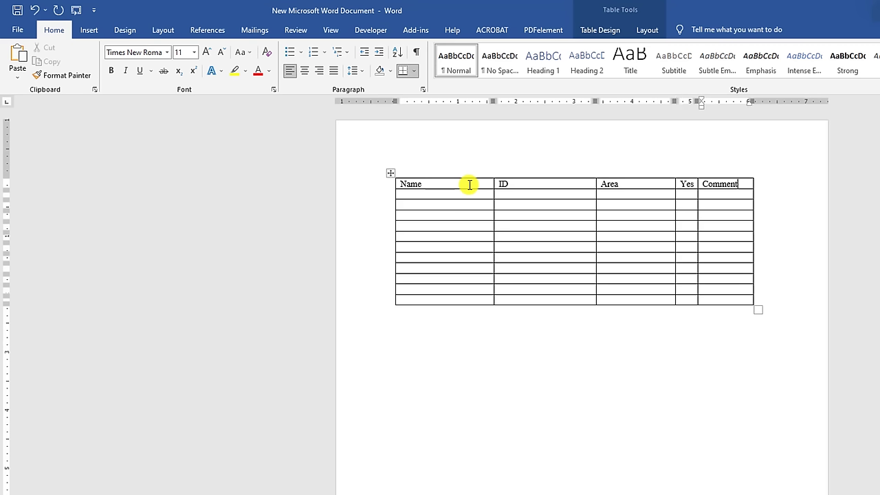
pyautogui.press('Right')
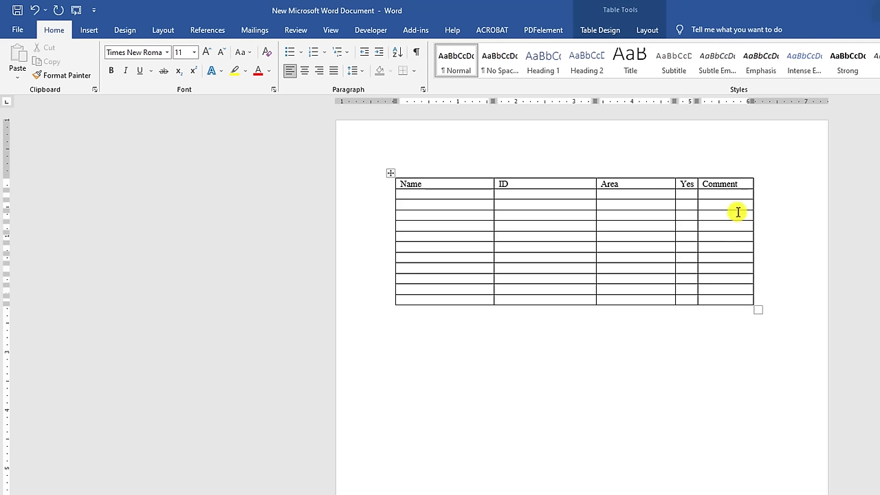
# Step: Number the Name column cells 1 through 5 going down
pyautogui.click(427, 195)
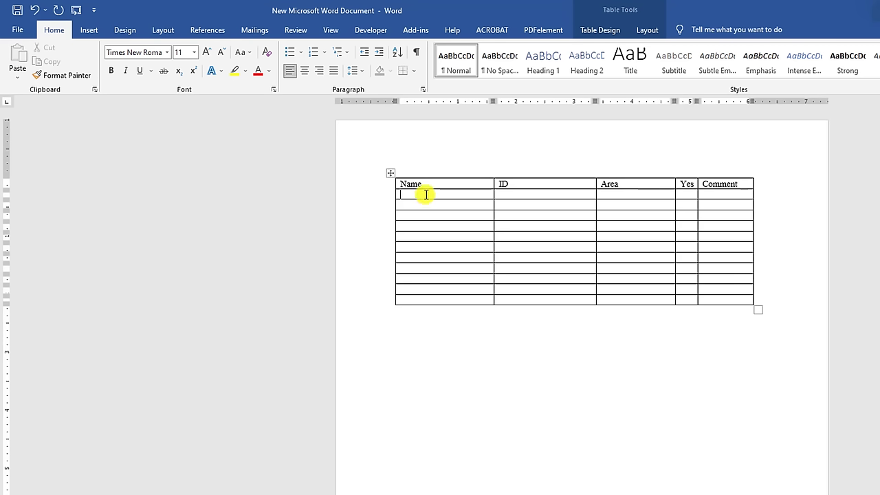
pyautogui.write('1')
pyautogui.press('Down')
pyautogui.write('2')
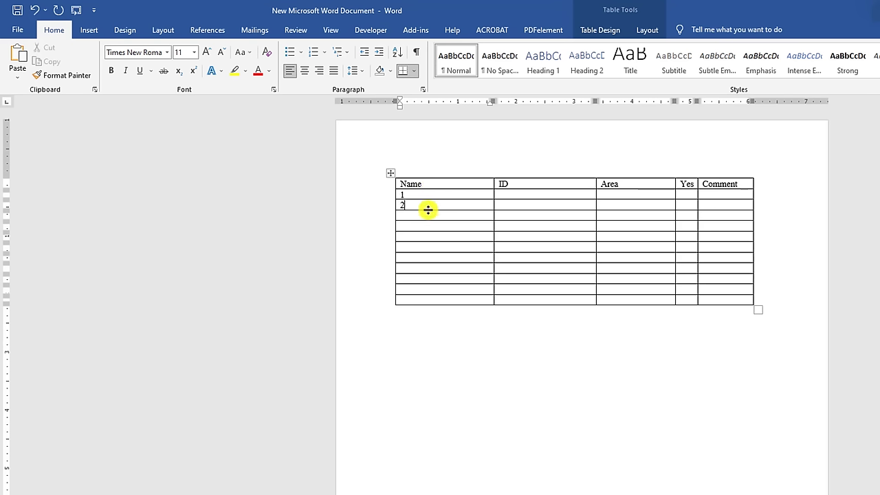
pyautogui.press('Down')
pyautogui.write('3')
pyautogui.press('Down')
pyautogui.write('4')
pyautogui.press('Down')
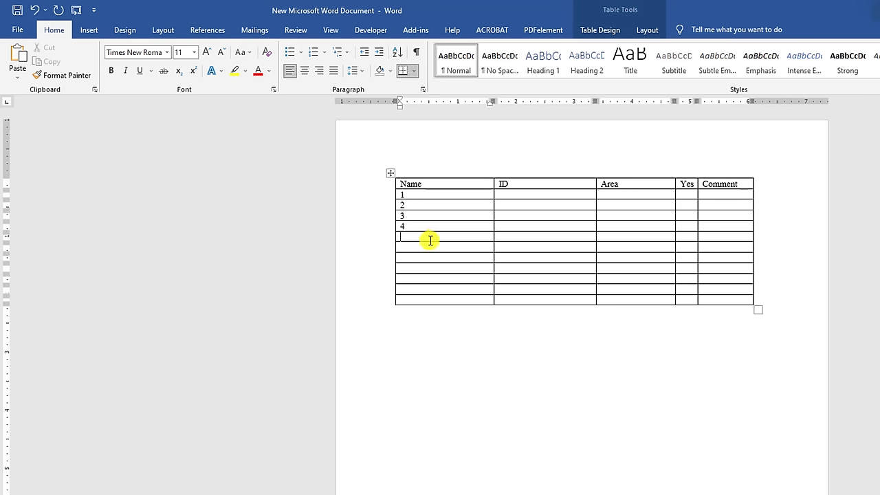
pyautogui.write('5')
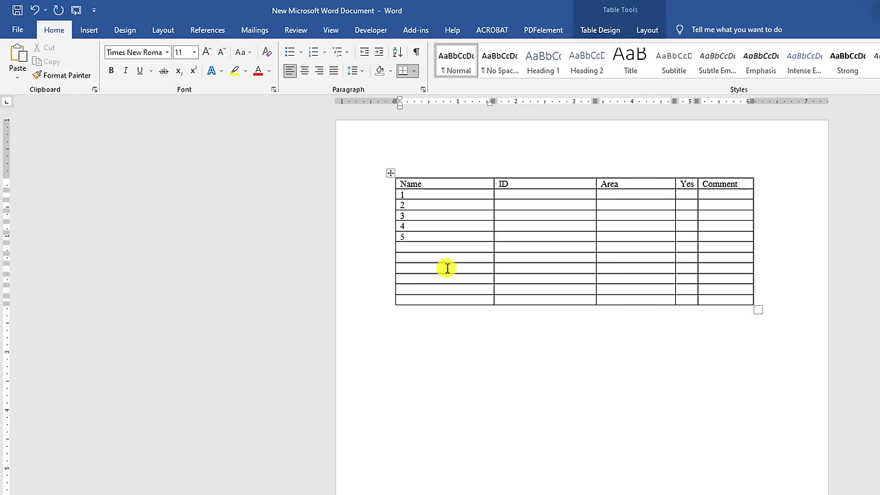
# Step: Apply 1. 2. 3. numbering to the Name column cells and delete the hand-typed 1–5
pyautogui.moveTo(426, 193); pyautogui.dragTo(430, 301)
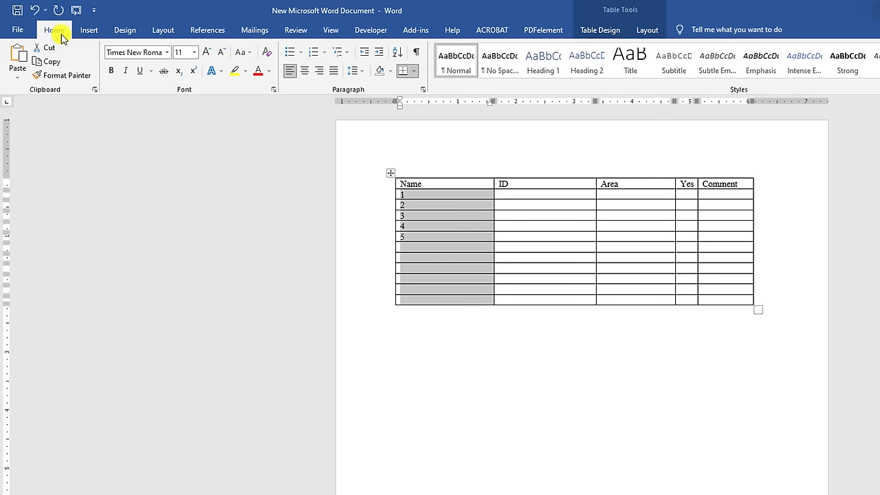
pyautogui.click(324, 55)
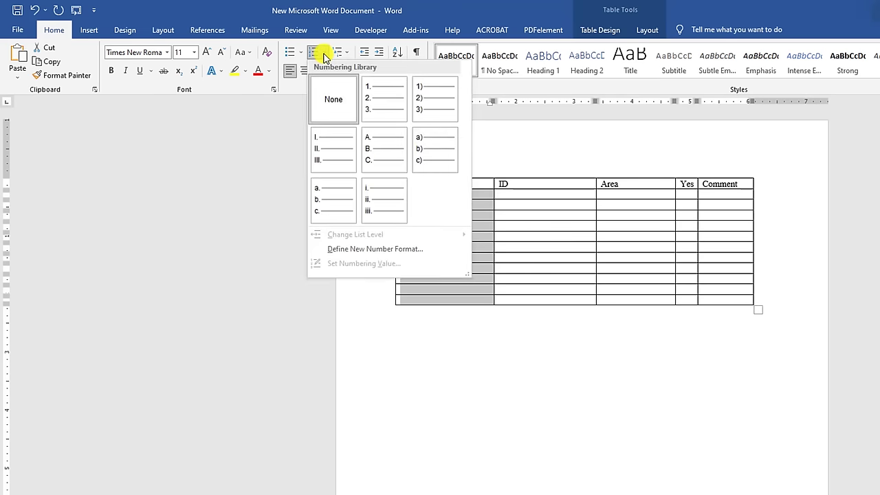
pyautogui.click(382, 101)
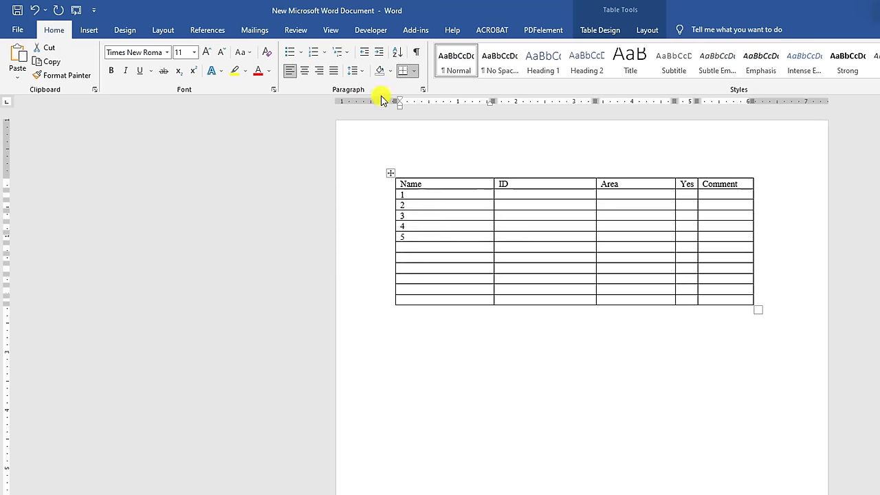
pyautogui.moveTo(442, 197); pyautogui.dragTo(438, 241)
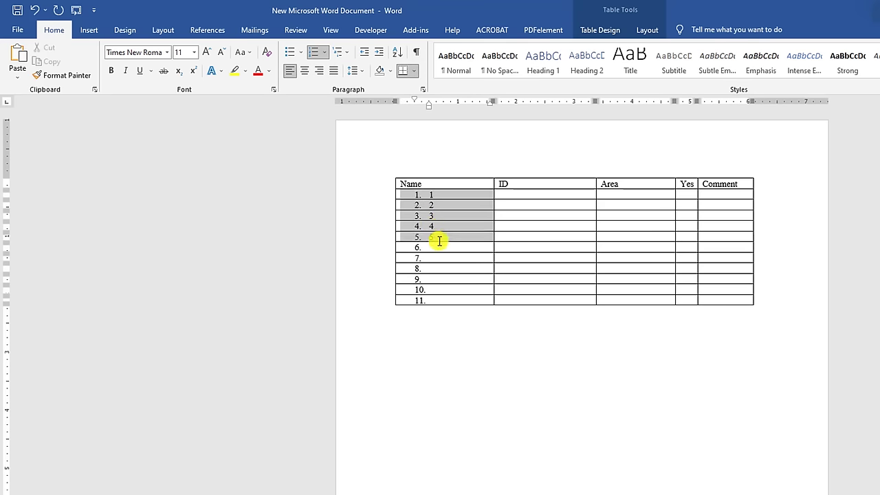
pyautogui.press('Delete')
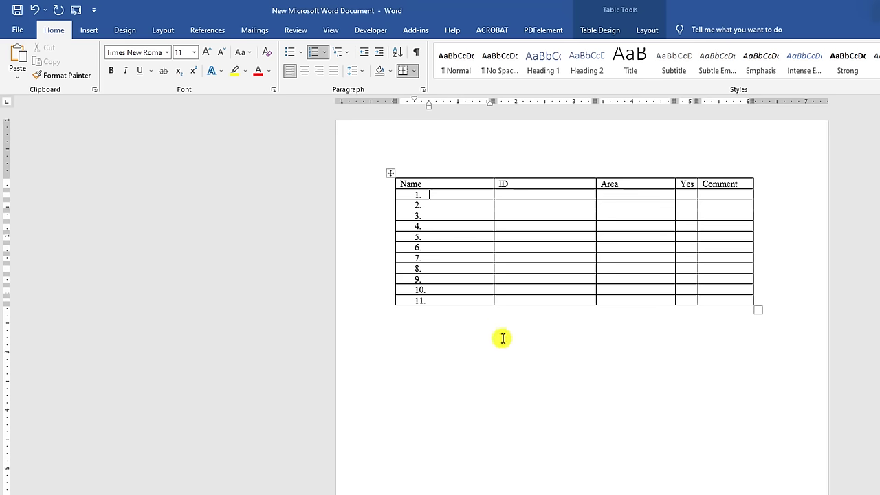
pyautogui.click(502, 339)
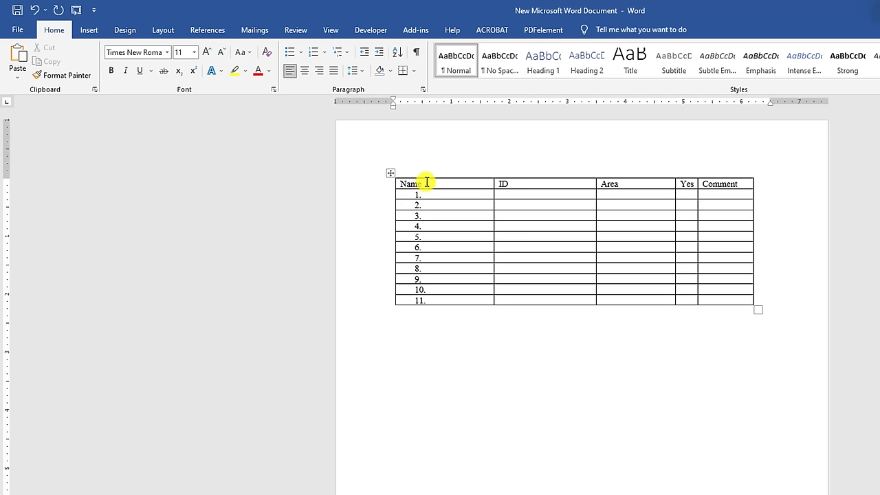
# Step: Rename the first header to SL No and narrow its column
pyautogui.moveTo(398, 181); pyautogui.dragTo(446, 184)
pyautogui.write('SL No')
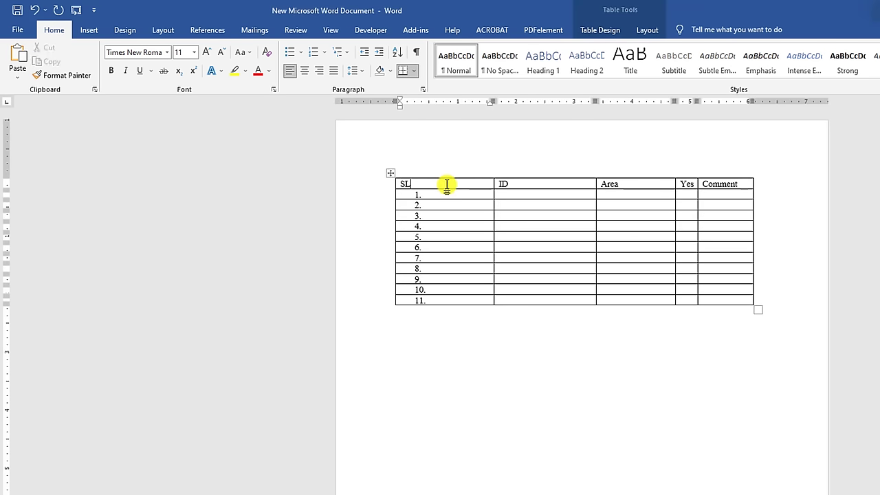
pyautogui.click(477, 216)
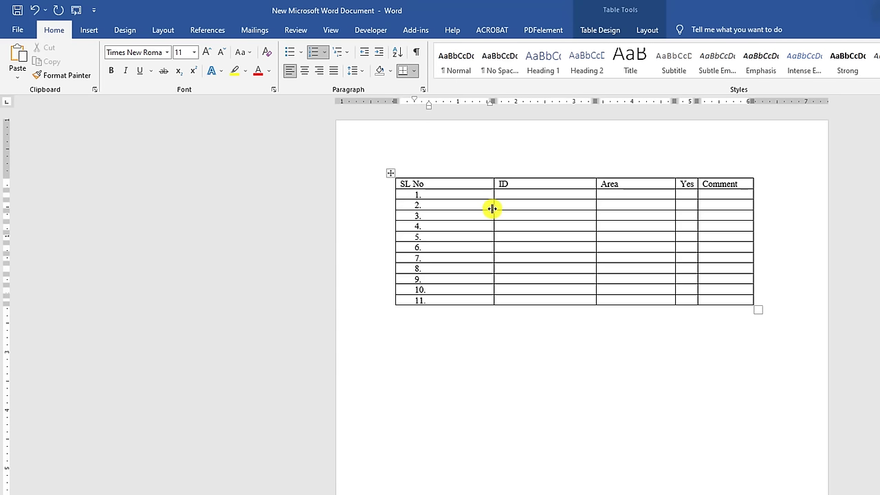
pyautogui.moveTo(492, 206); pyautogui.dragTo(434, 207)
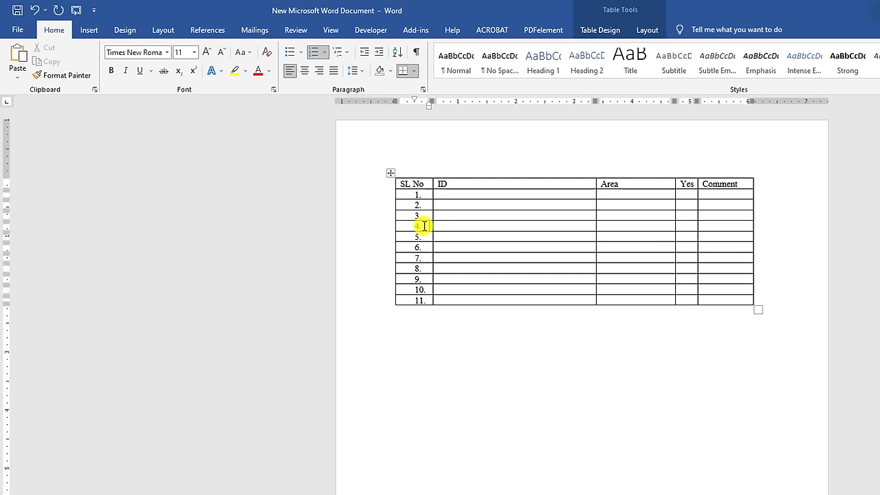
# Step: Add a new row after row 3, continuing the numbering to 12
pyautogui.click(425, 225)
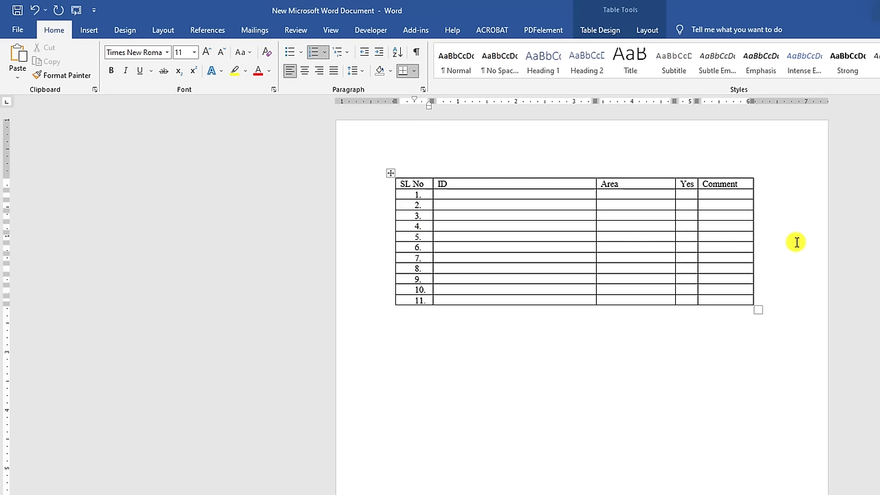
pyautogui.click(755, 216)
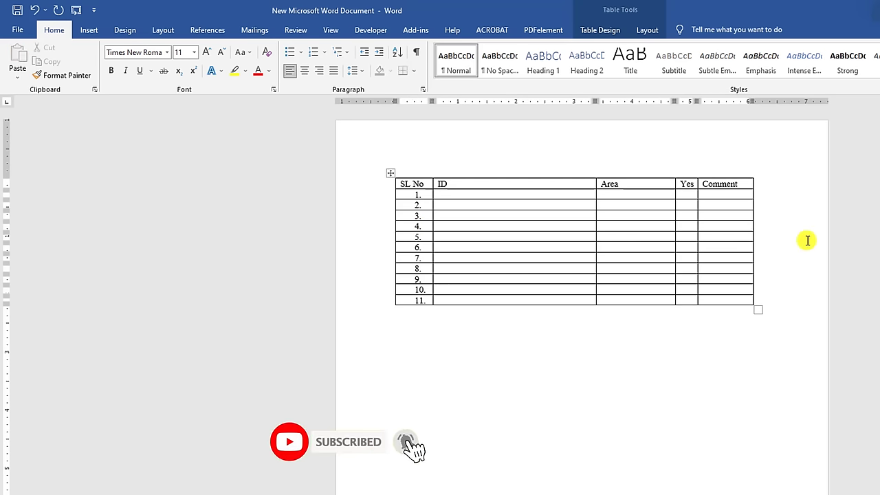
pyautogui.press('Return')
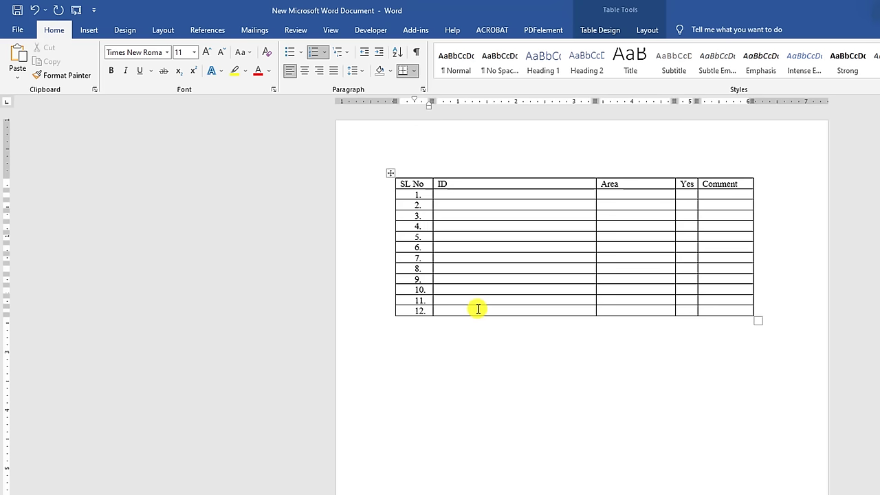
# Step: Undo the extra row, set SL No numbering to None, and start typing plain numbers
pyautogui.hotkey('ctrl', 'z')
pyautogui.moveTo(415, 194); pyautogui.dragTo(428, 294)
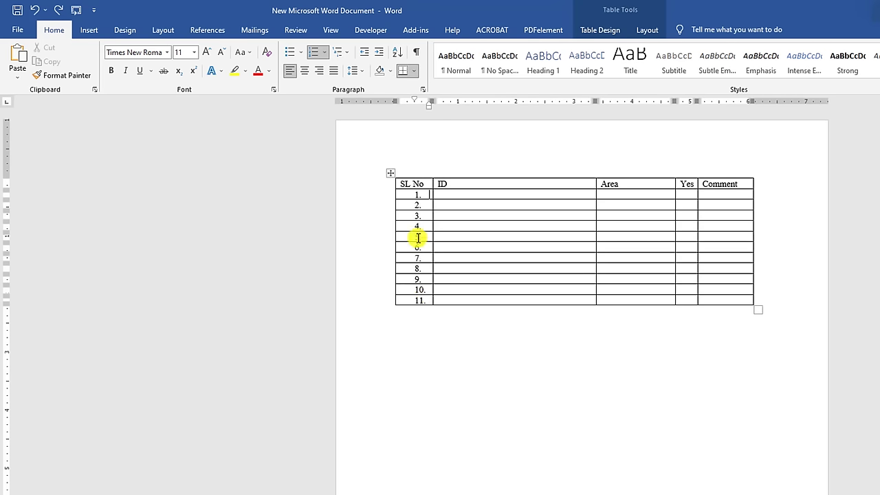
pyautogui.click(423, 292)
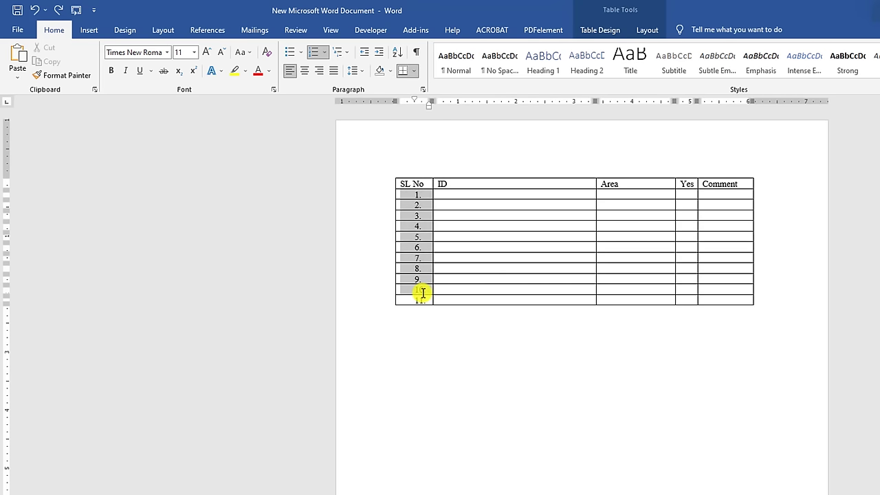
pyautogui.click(324, 52)
pyautogui.click(329, 154)
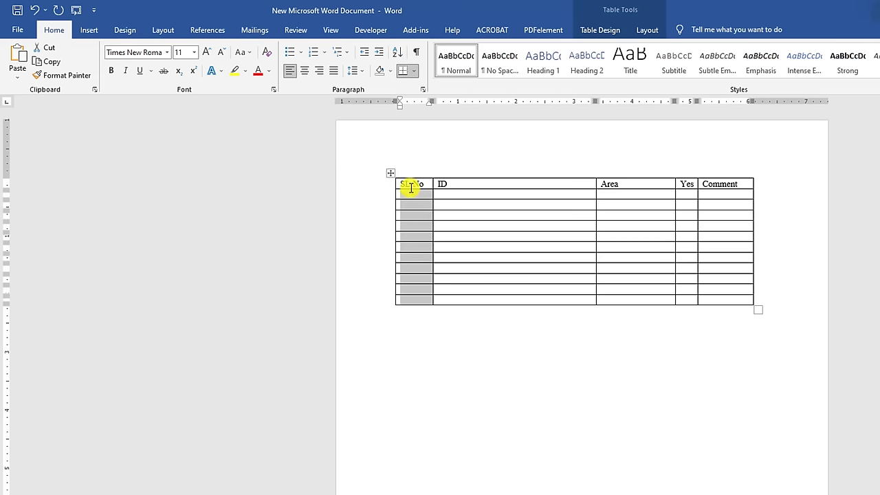
pyautogui.click(410, 196)
pyautogui.write('1')
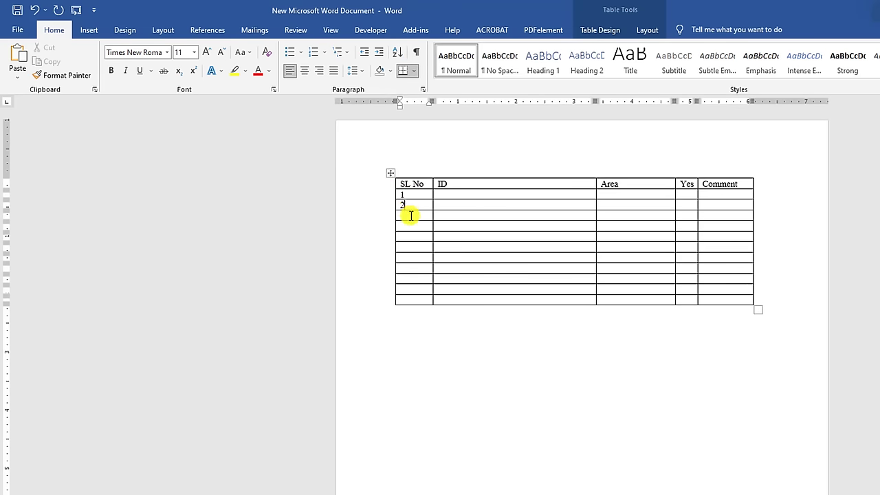
pyautogui.write('3')
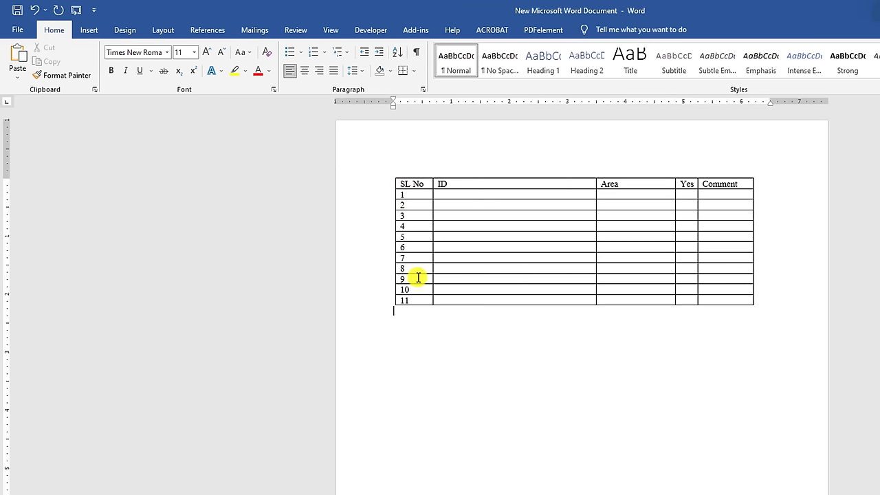
# Step: Insert empty rows after rows 3 and 6, undoing an accidental row after row 5
pyautogui.click(419, 225)
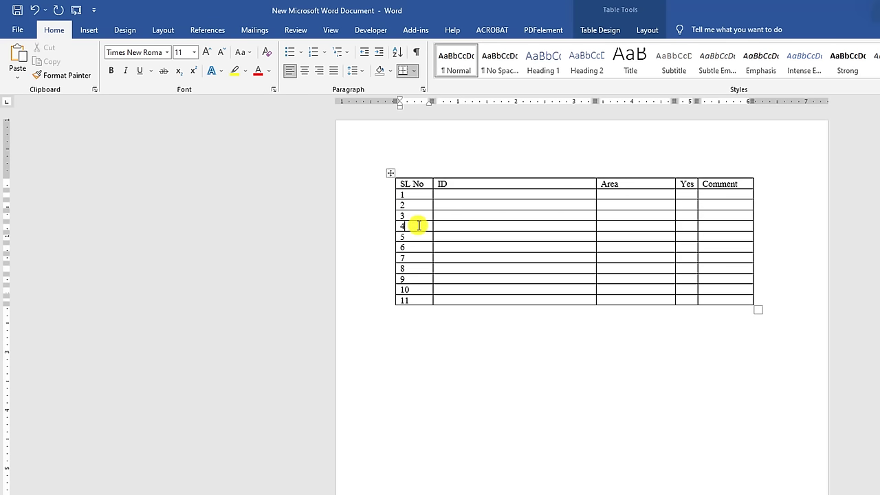
pyautogui.click(756, 216)
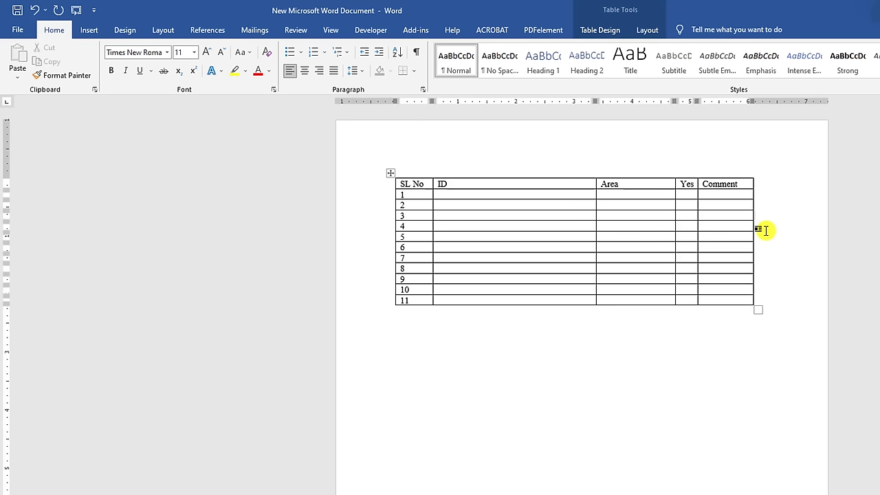
pyautogui.press('Return')
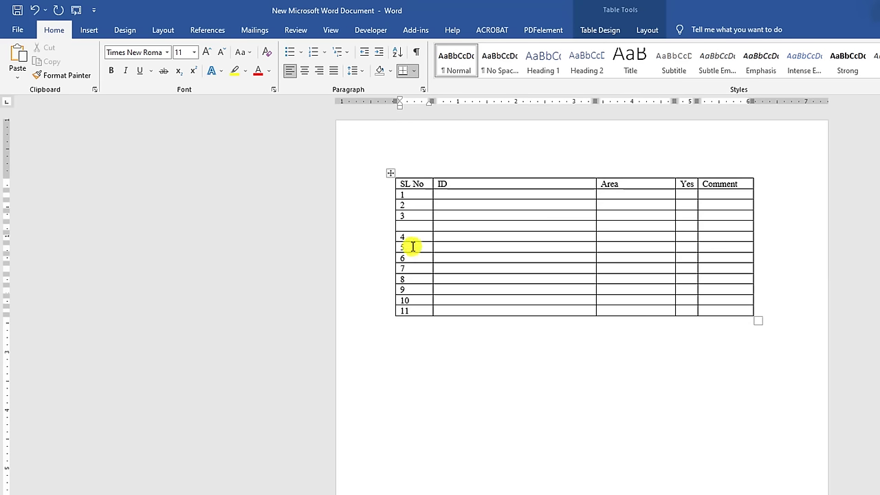
pyautogui.click(756, 247)
pyautogui.press('Return')
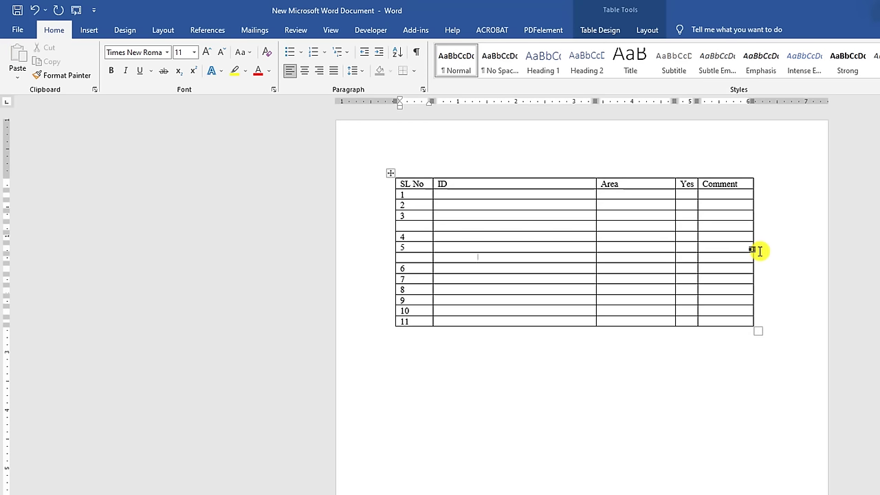
pyautogui.hotkey('ctrl', 'z')
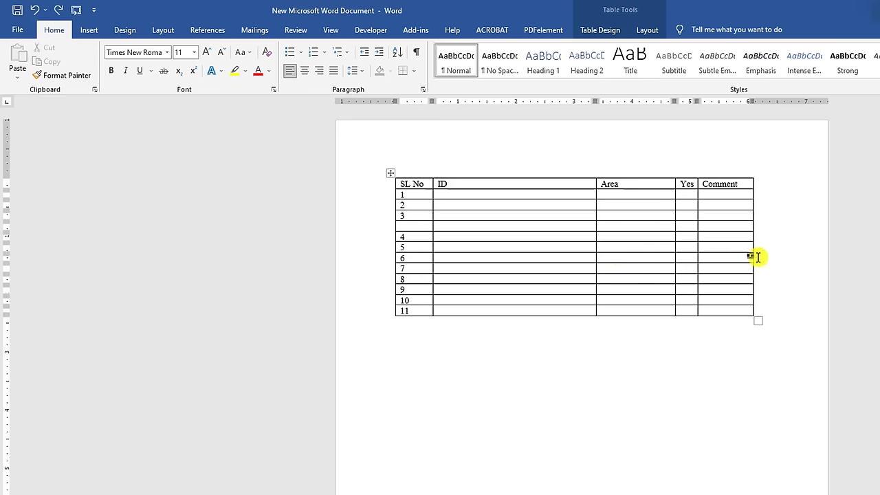
pyautogui.click(755, 258)
pyautogui.press('Return')
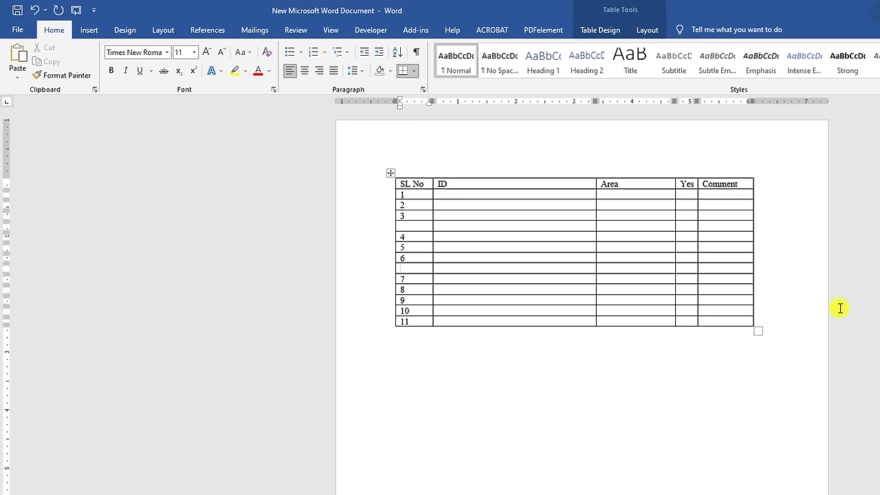
# Step: Enter the ID value 20211 in row 1's ID cell
pyautogui.click(517, 194)
pyautogui.write('20211')
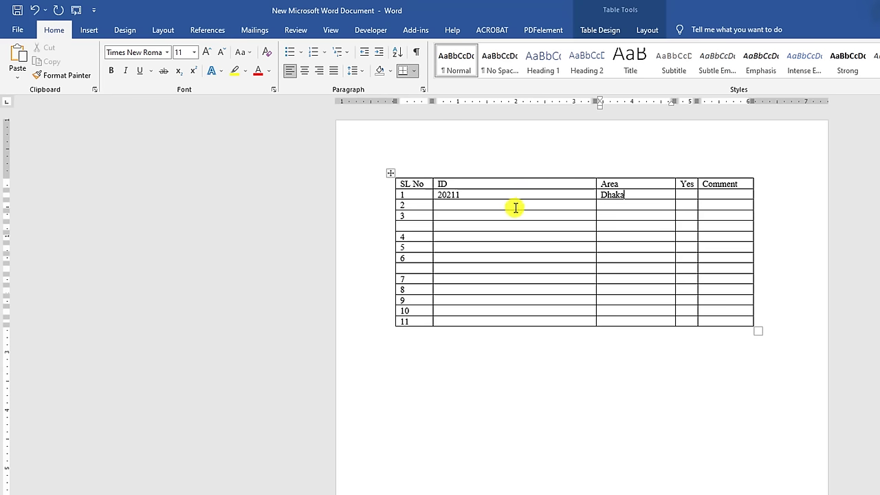
pyautogui.click(518, 207)
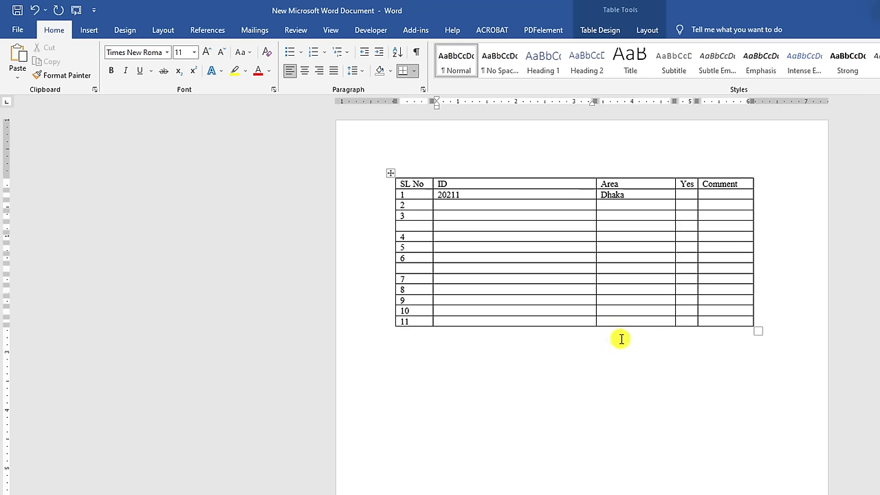
# Step: Narrow the ID, Area and Yes columns by dragging their borders left, shrinking the table
pyautogui.moveTo(619, 183); pyautogui.dragTo(630, 312)
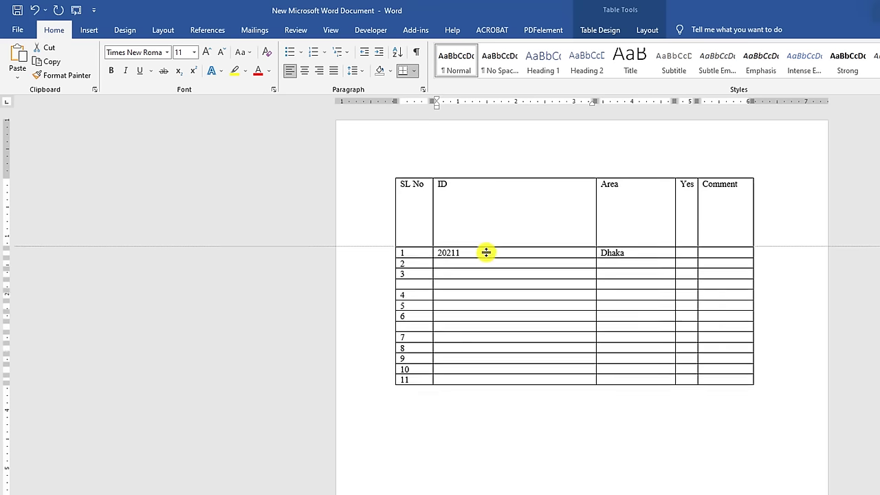
pyautogui.moveTo(473, 182); pyautogui.dragTo(488, 321)
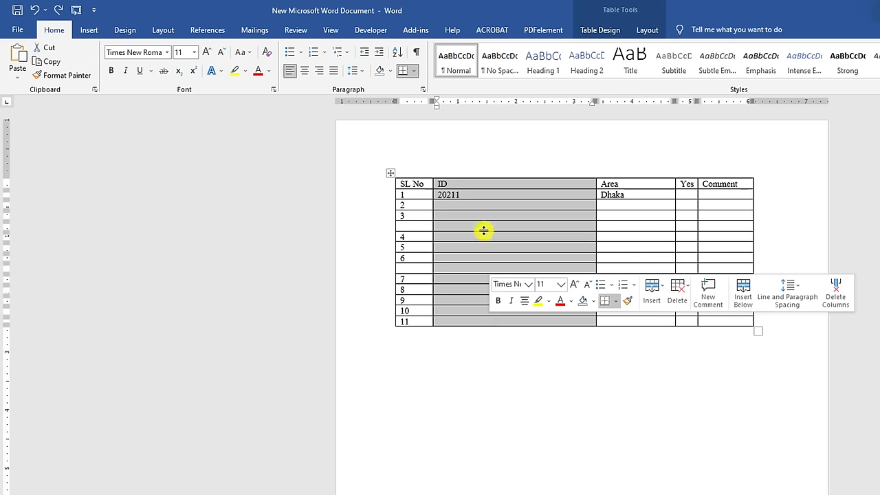
pyautogui.click(634, 188)
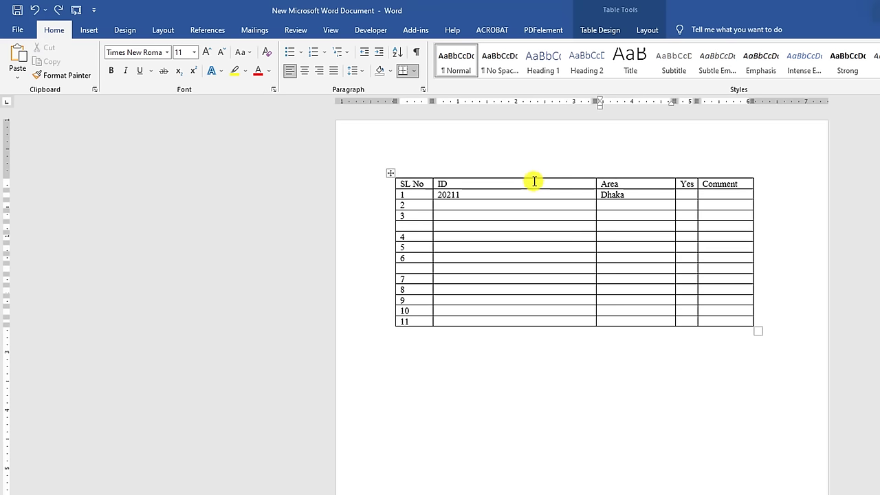
pyautogui.moveTo(530, 181); pyautogui.dragTo(527, 324)
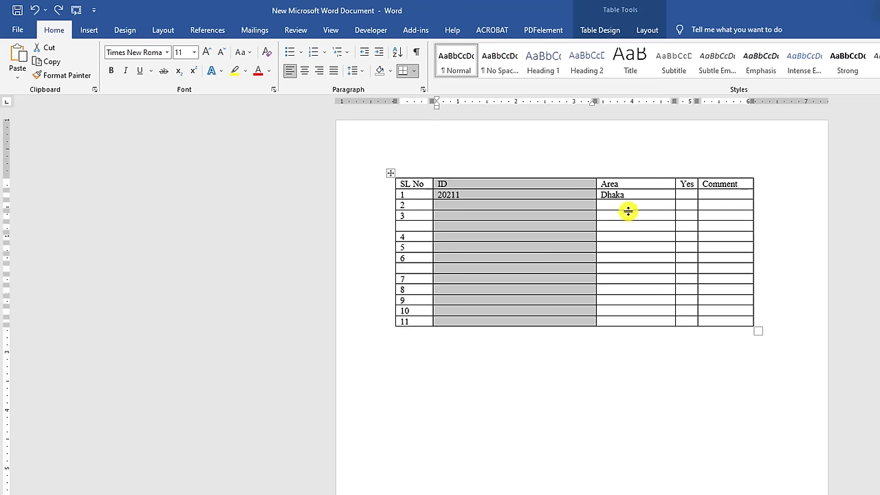
pyautogui.click(630, 215)
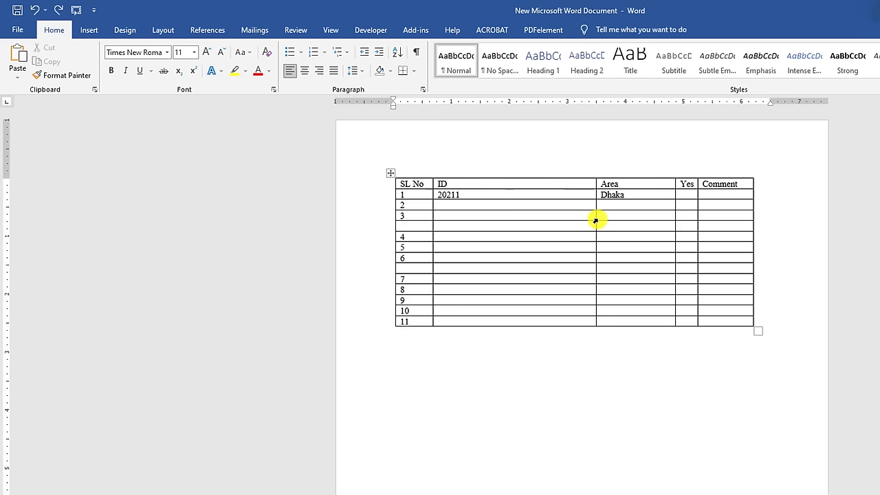
pyautogui.moveTo(594, 218); pyautogui.dragTo(479, 216)
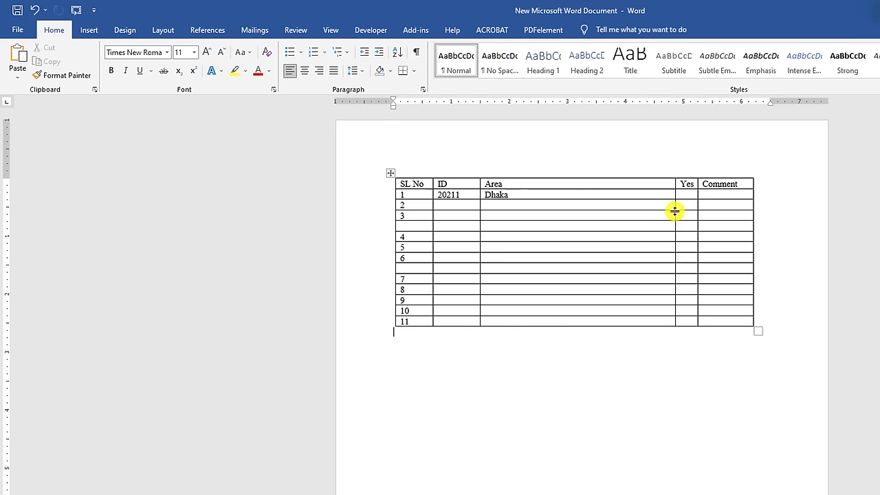
pyautogui.moveTo(674, 206); pyautogui.dragTo(542, 206)
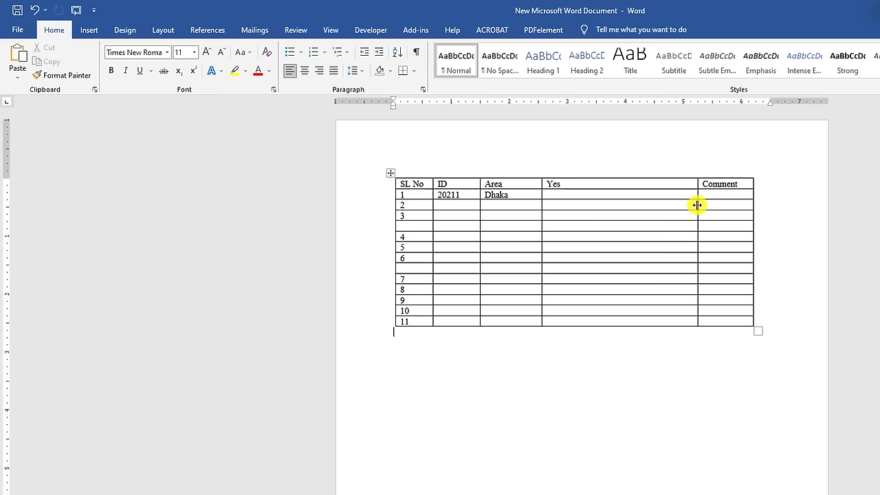
pyautogui.moveTo(697, 205); pyautogui.dragTo(589, 205)
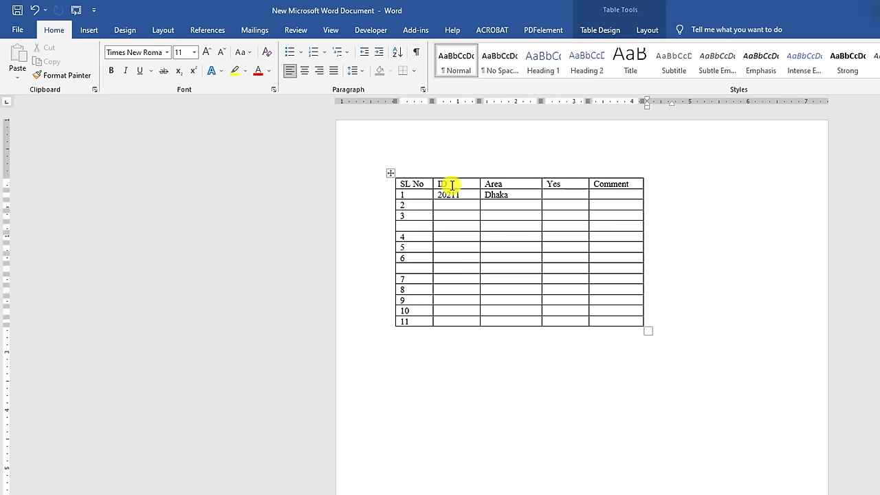
# Step: Move the ID column to the right of Area and begin typing Khlna in row 2
pyautogui.moveTo(459, 184); pyautogui.dragTo(447, 319)
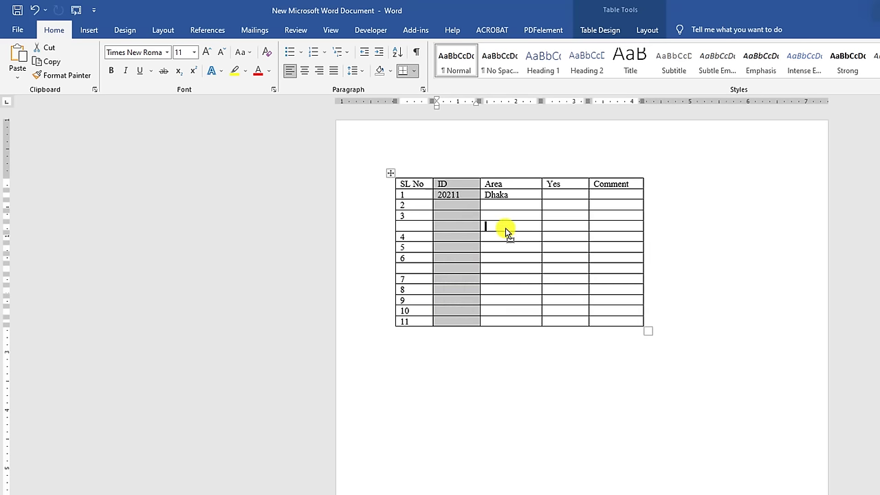
pyautogui.moveTo(453, 231); pyautogui.dragTo(506, 227)
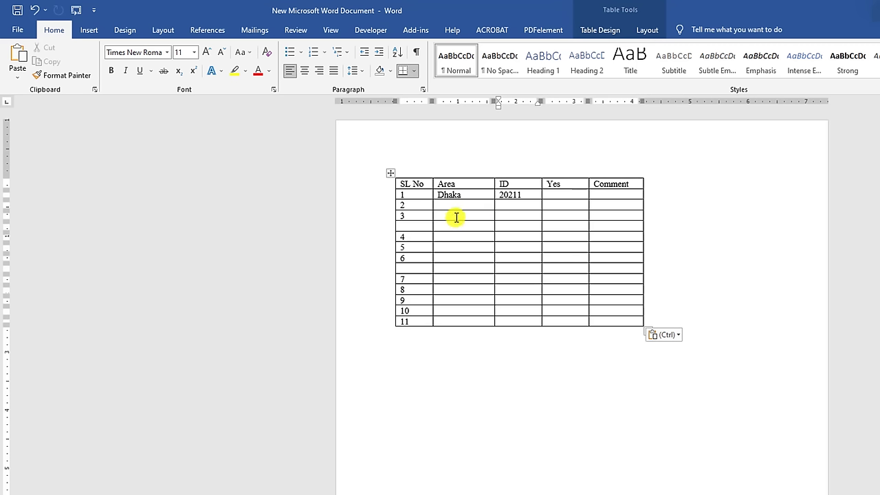
pyautogui.click(452, 205)
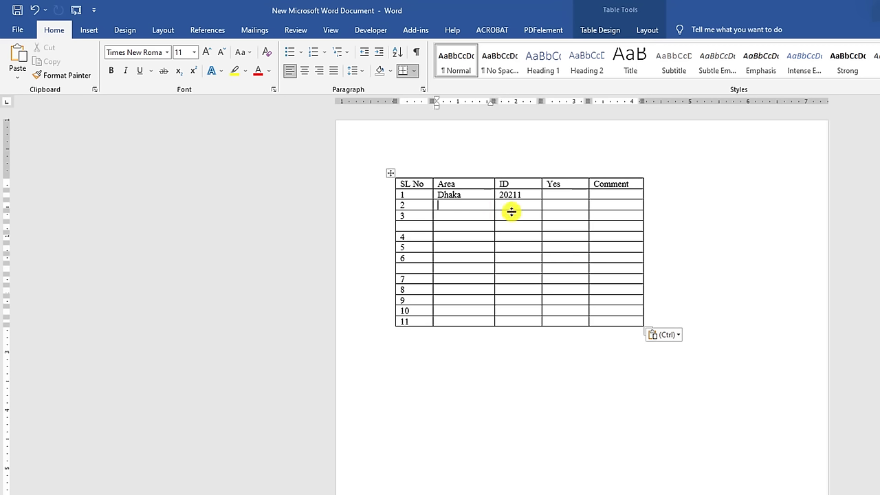
pyautogui.write('Khlna')
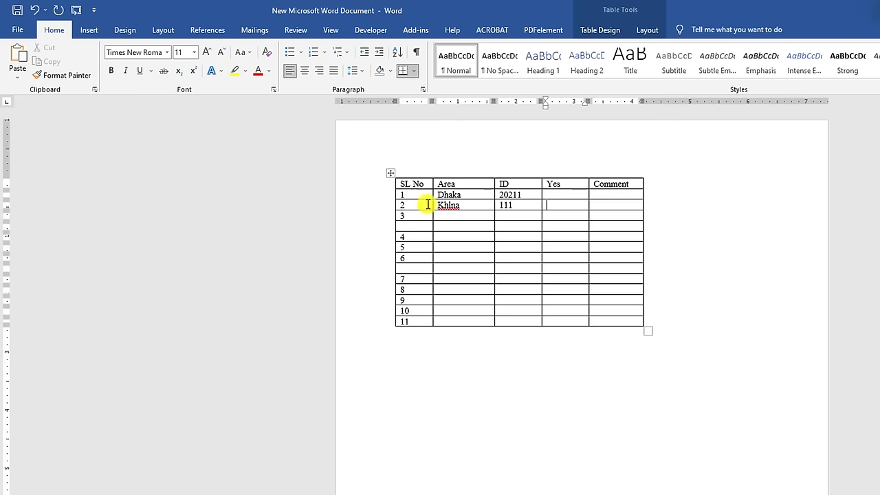
pyautogui.moveTo(416, 205); pyautogui.dragTo(615, 204)
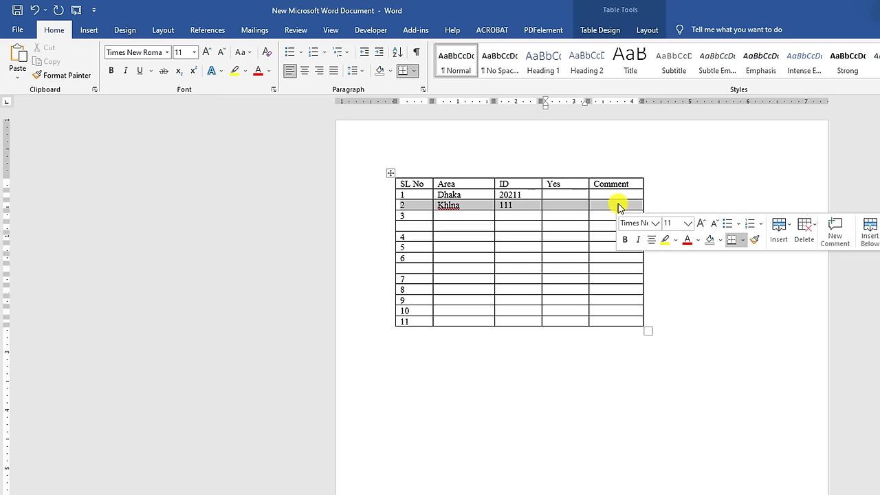
pyautogui.click(418, 204)
pyautogui.hotkey('alt', 'shift', 'Up')
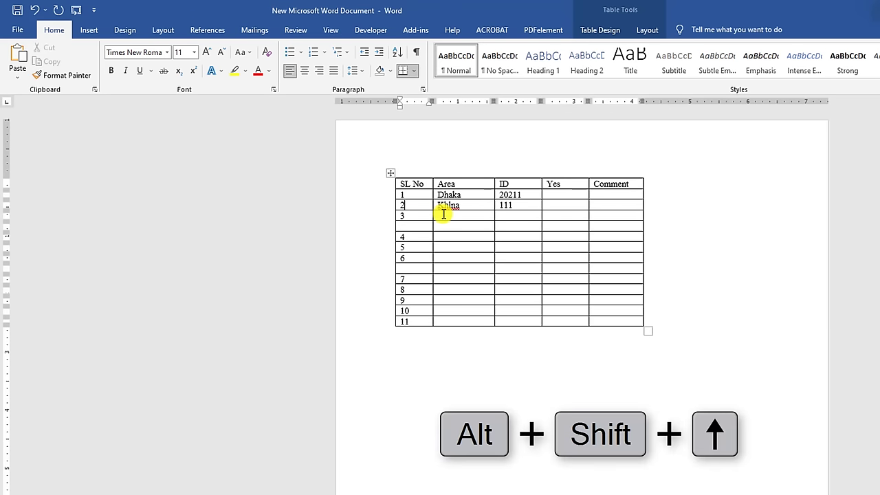
pyautogui.hotkey('alt', 'shift', 'Up')
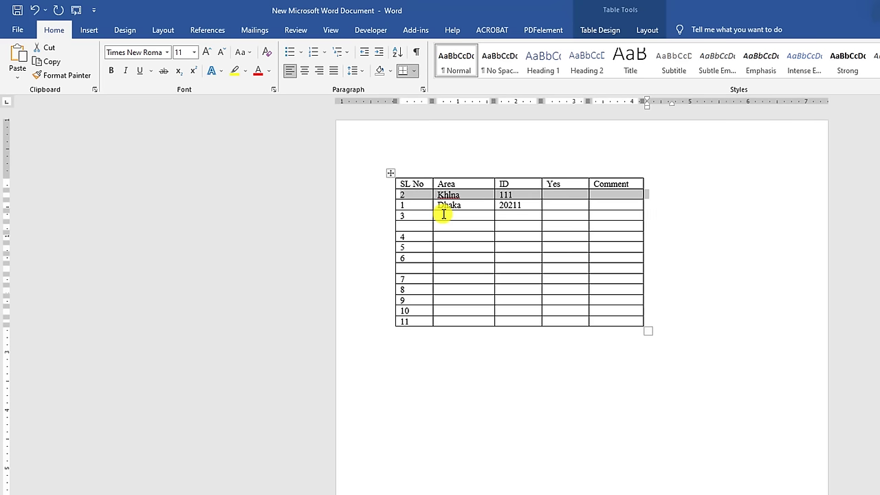
pyautogui.hotkey('alt', 'shift', 'Down')
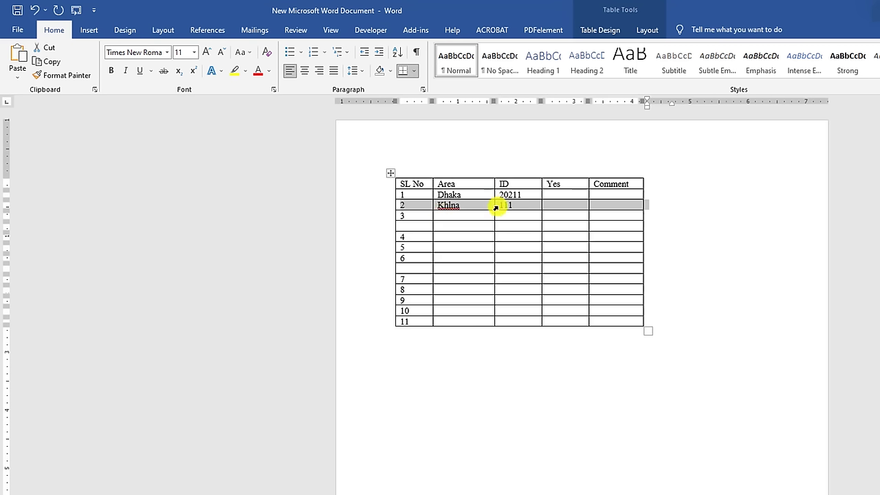
pyautogui.click(614, 277)
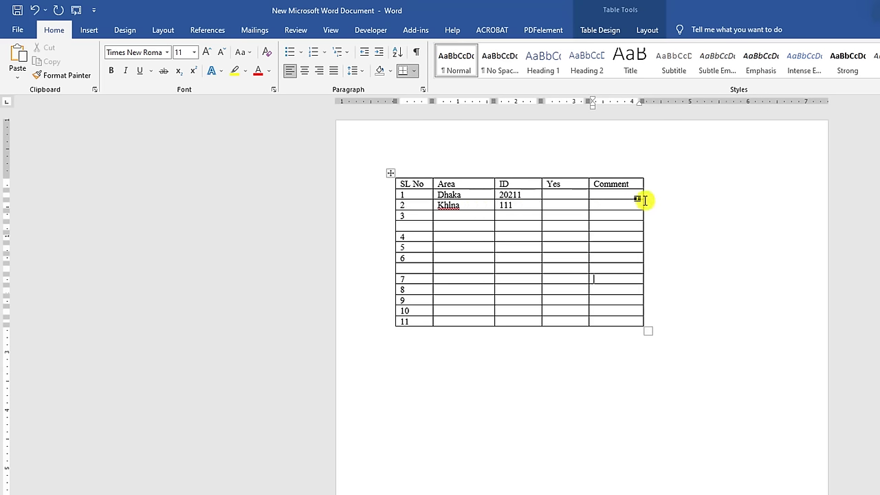
# Step: Merge rows 1 and 2 Comment cells with Merge Cells and place the caret inside
pyautogui.click(608, 196)
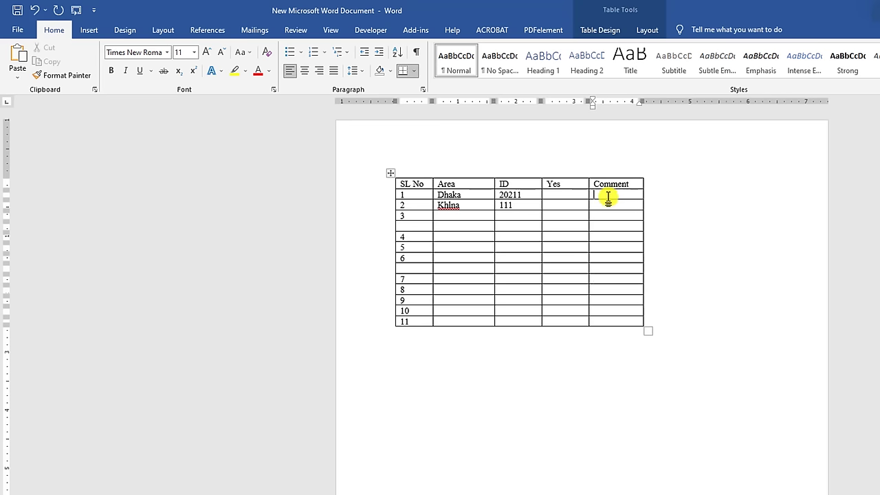
pyautogui.moveTo(616, 194); pyautogui.dragTo(619, 208)
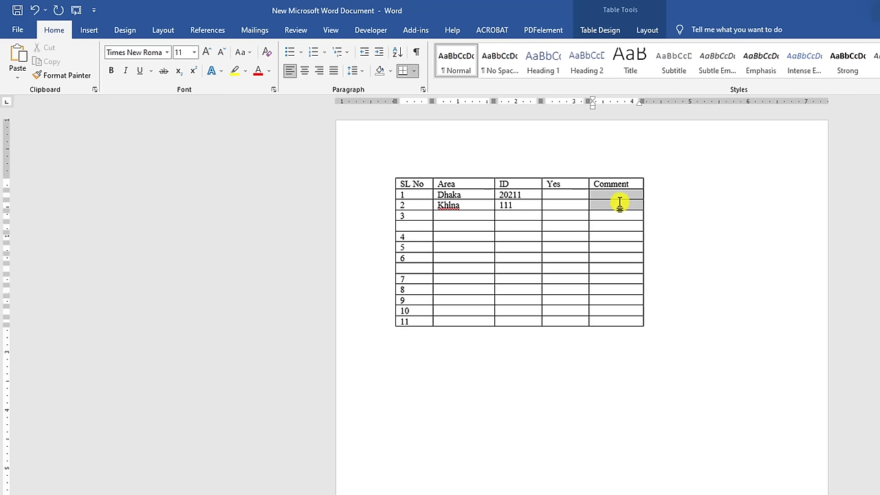
pyautogui.rightClick(610, 204)
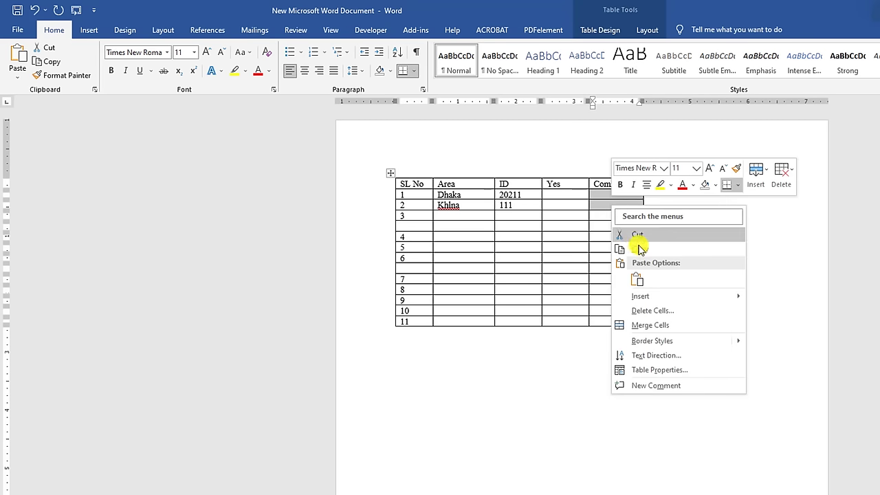
pyautogui.click(656, 325)
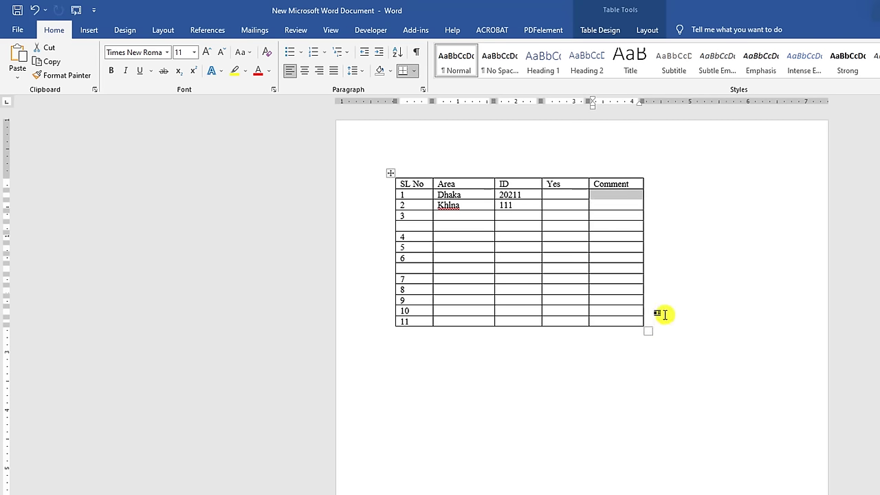
pyautogui.click(625, 203)
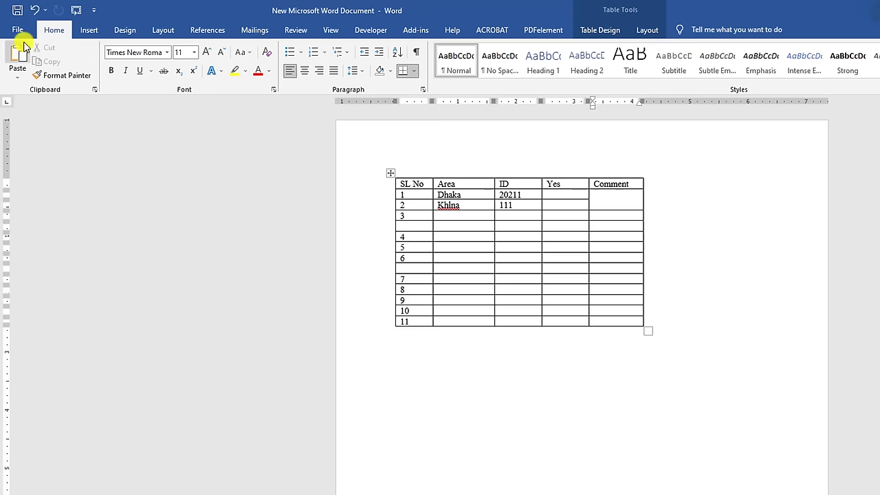
# Step: Draw a border across the merged Comment cell, splitting it back into rows 1 and 2
pyautogui.click(65, 75)
pyautogui.click(89, 30)
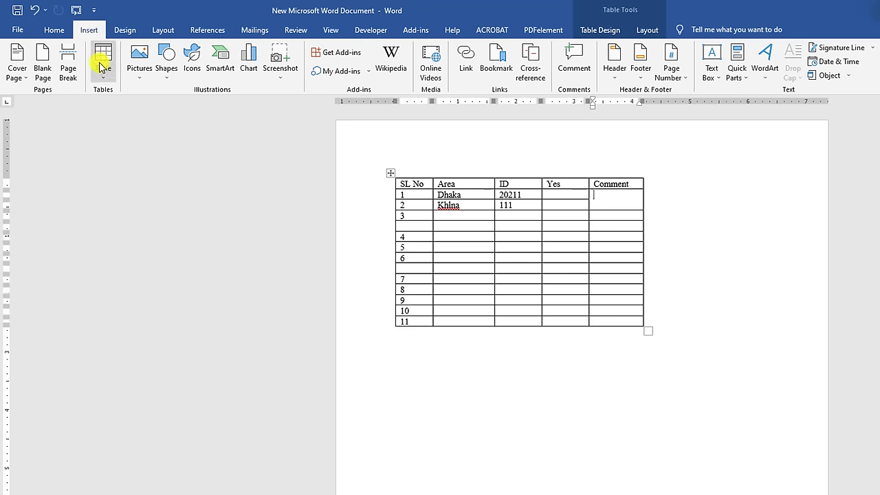
pyautogui.click(104, 69)
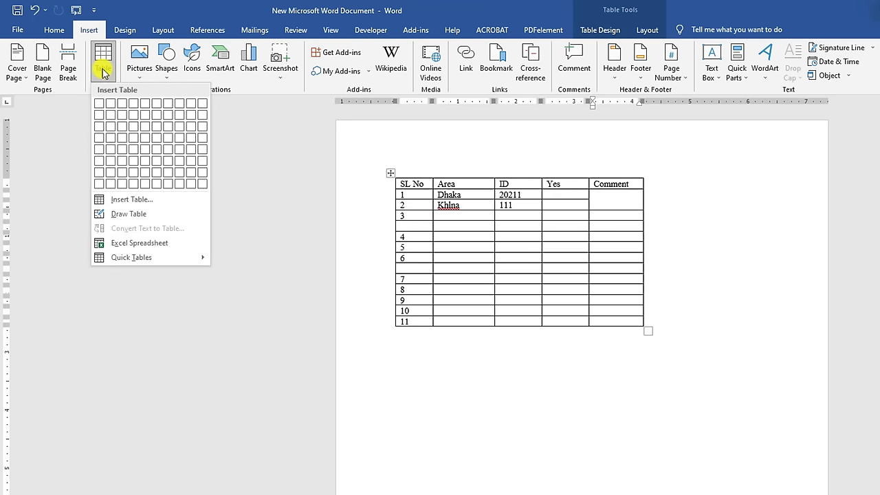
pyautogui.click(126, 220)
pyautogui.moveTo(591, 198); pyautogui.dragTo(631, 197)
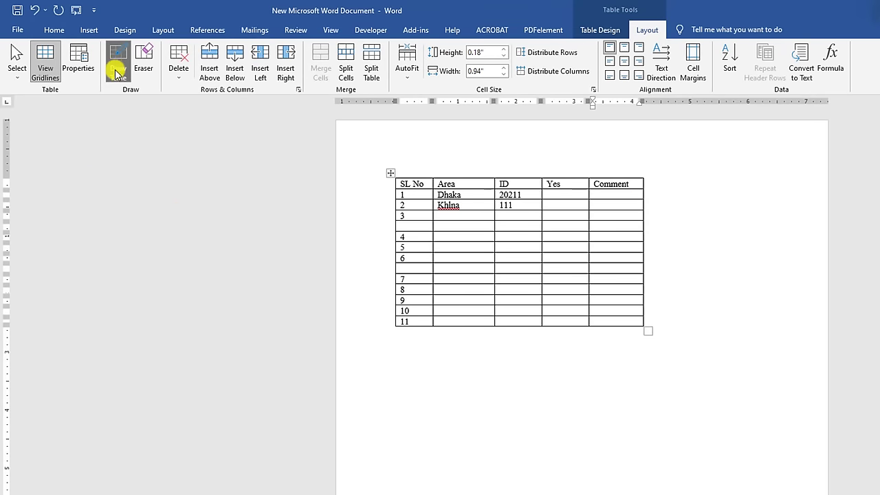
pyautogui.click(615, 195)
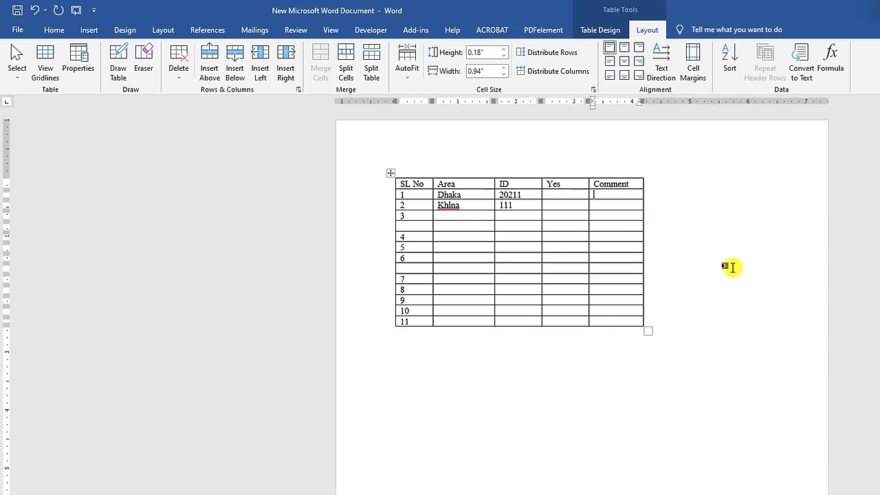
# Step: Erase the Area column border between rows 1 and 2
pyautogui.click(150, 64)
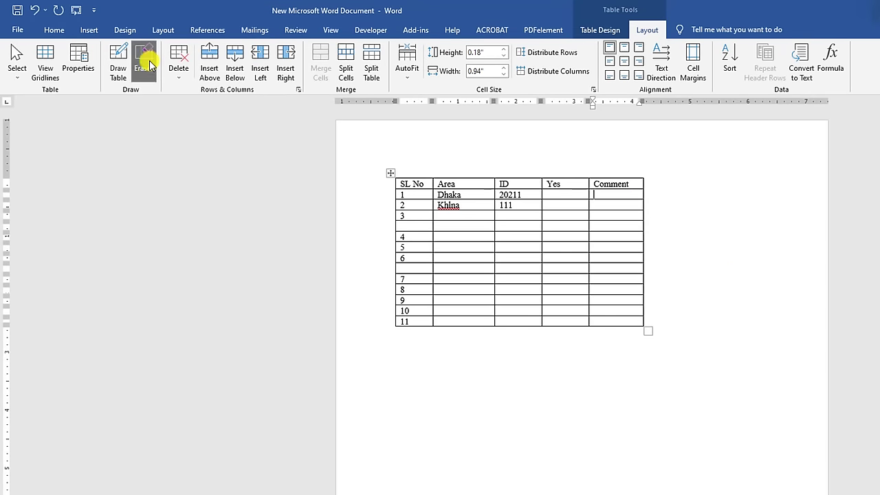
pyautogui.click(467, 198)
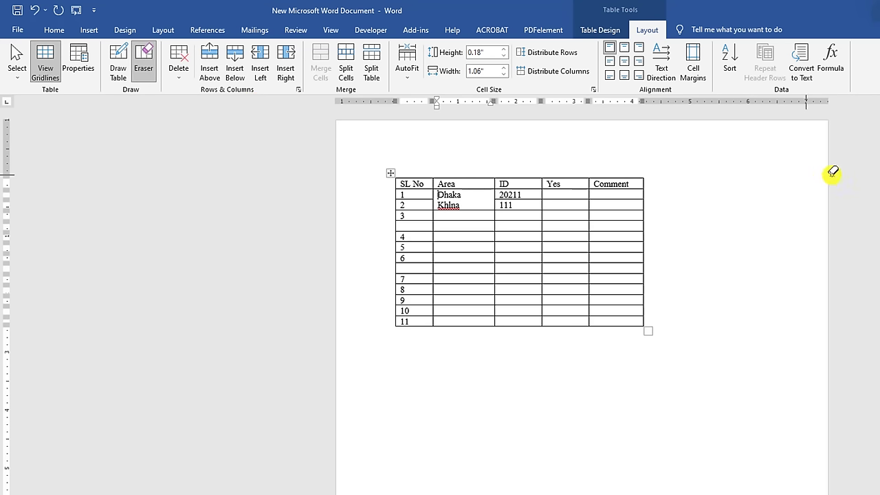
pyautogui.click(143, 61)
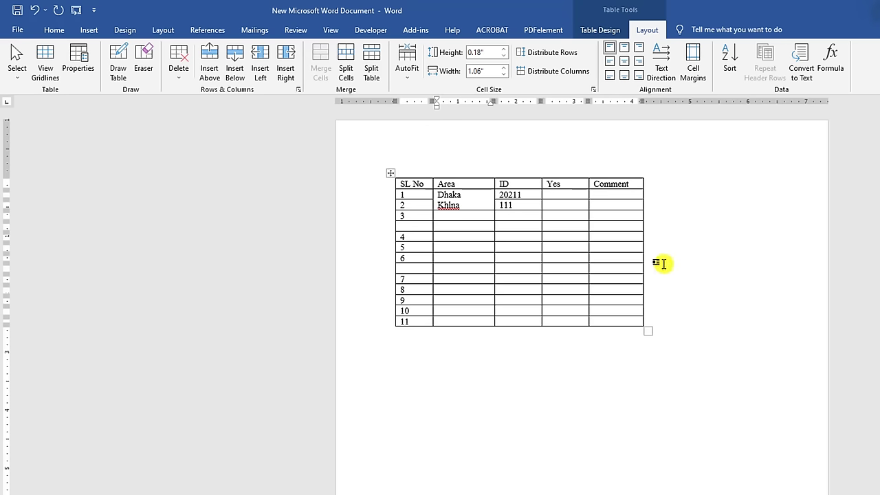
# Step: Hand-draw a small table below the main table with three vertical borders and one horizontal border
pyautogui.click(89, 29)
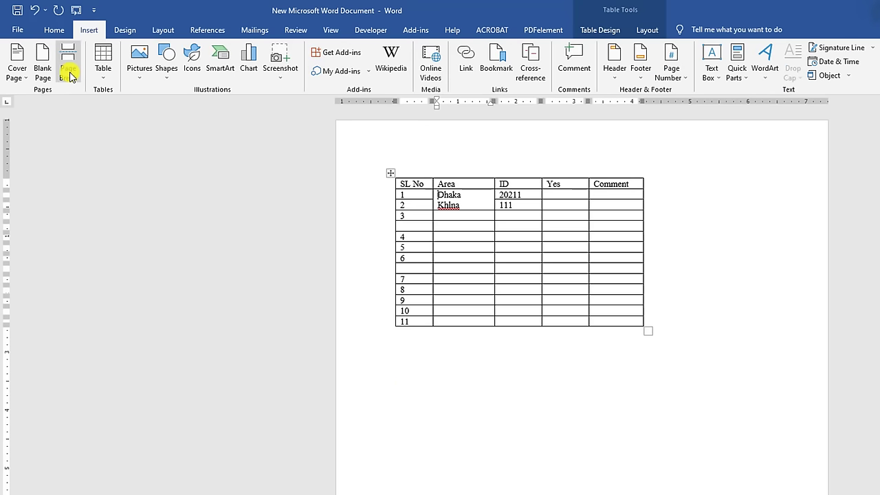
pyautogui.click(102, 81)
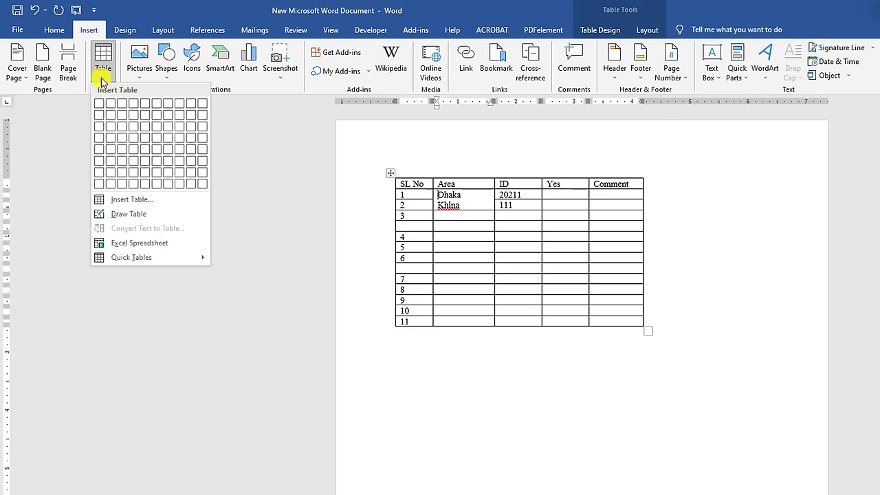
pyautogui.click(128, 219)
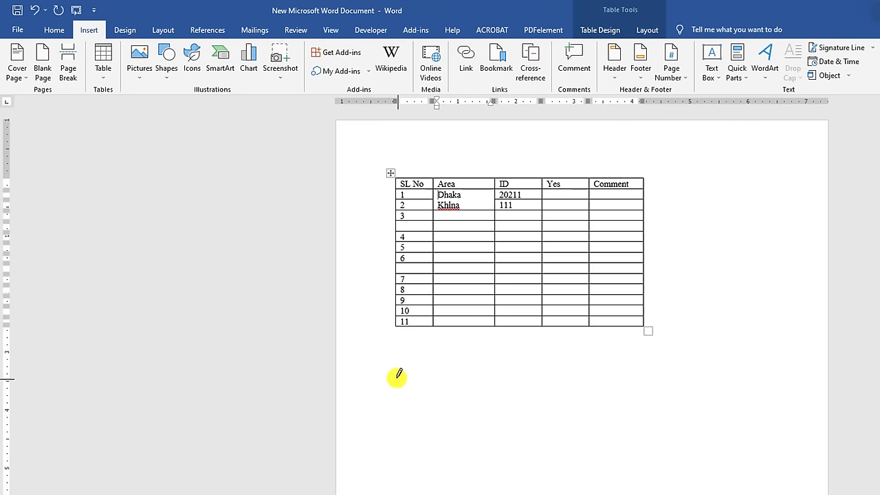
pyautogui.moveTo(397, 378); pyautogui.dragTo(756, 409)
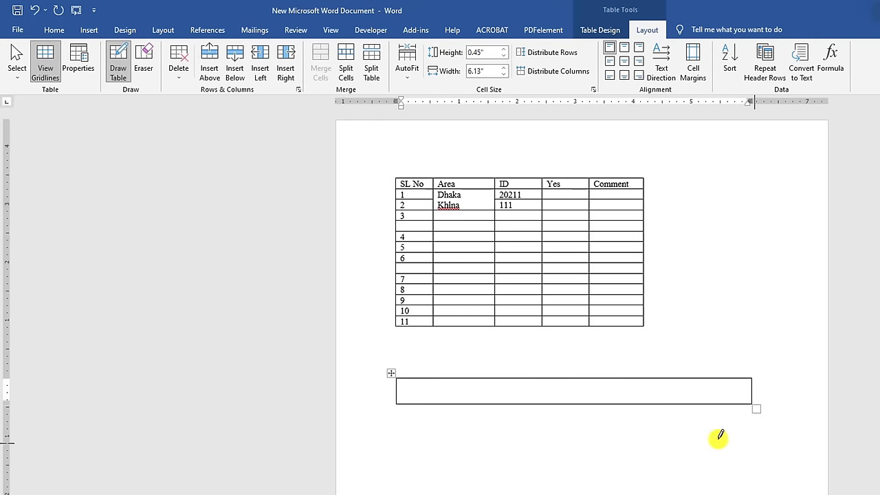
pyautogui.moveTo(487, 376); pyautogui.dragTo(488, 403)
pyautogui.moveTo(624, 377); pyautogui.dragTo(626, 403)
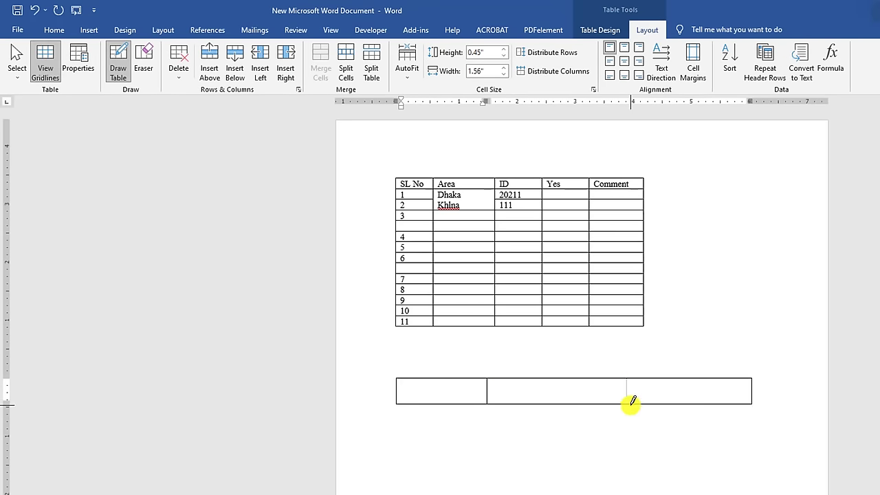
pyautogui.moveTo(693, 377); pyautogui.dragTo(695, 404)
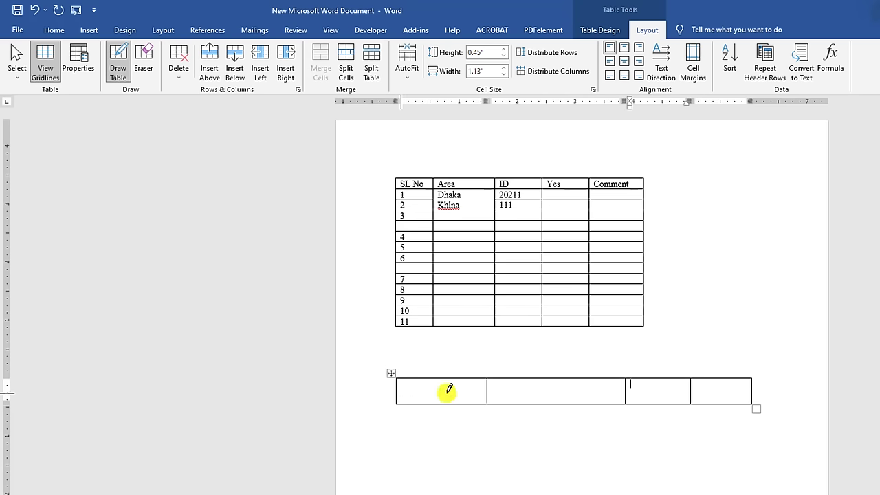
pyautogui.moveTo(445, 393); pyautogui.dragTo(746, 386)
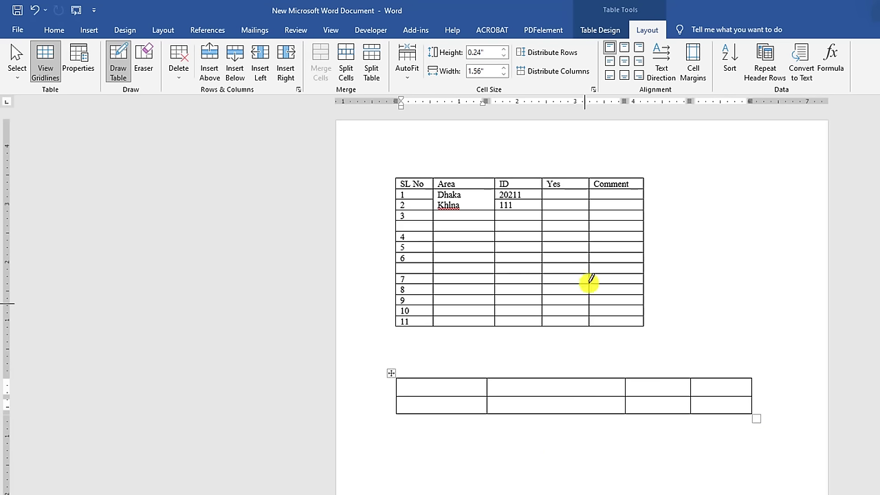
pyautogui.click(117, 62)
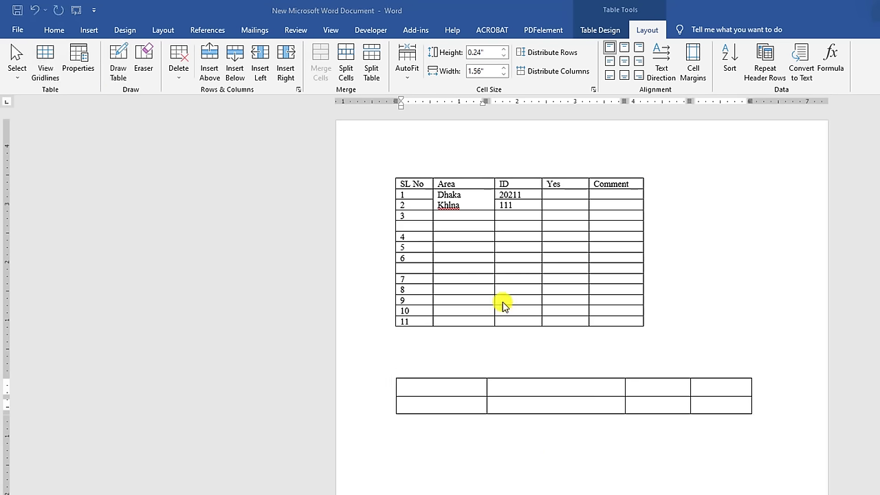
# Step: Fill row 5 with Dhaka, 321, YEs and DO the job
pyautogui.click(627, 250)
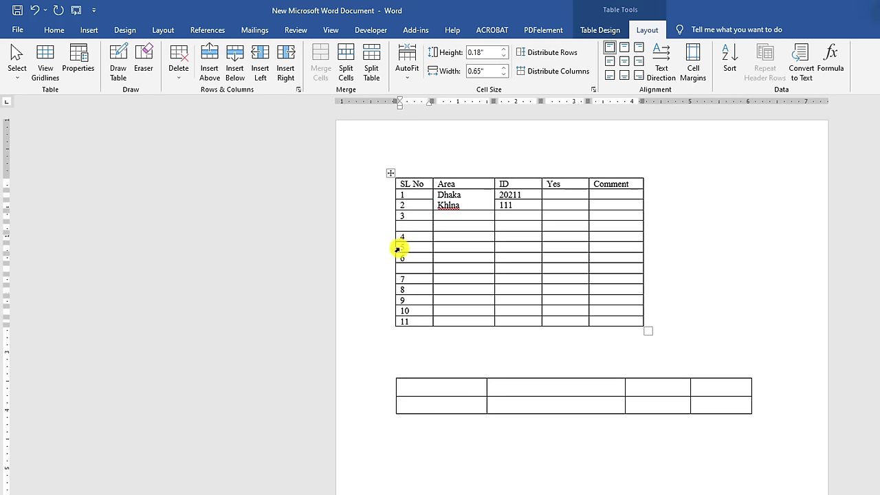
pyautogui.click(453, 249)
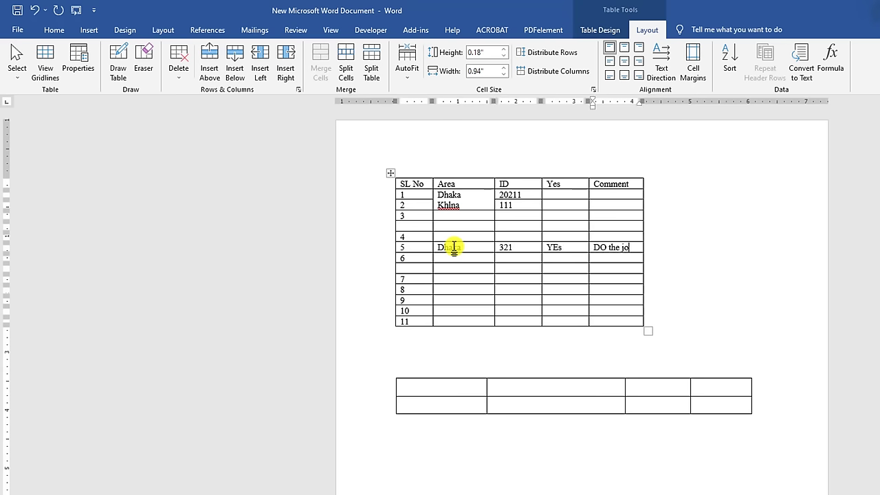
pyautogui.click(717, 269)
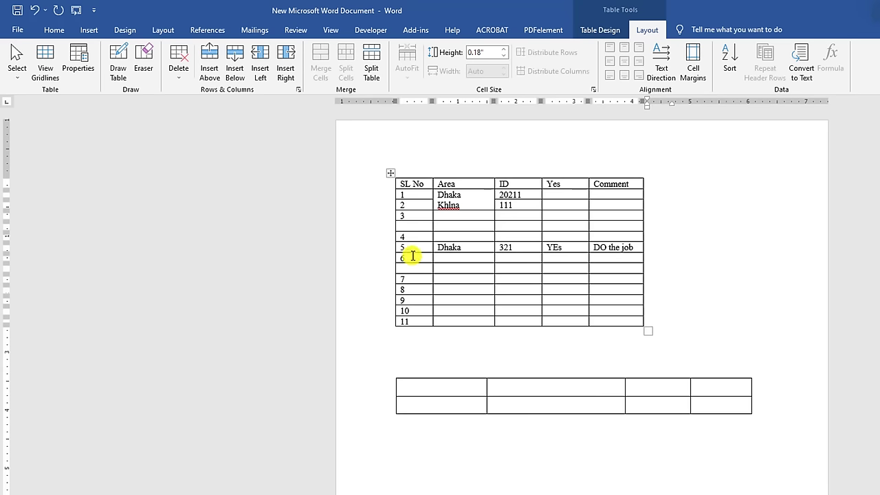
# Step: Split rows 6–11 off into a separate table with Ctrl+Shift+Enter
pyautogui.moveTo(412, 256); pyautogui.dragTo(446, 297)
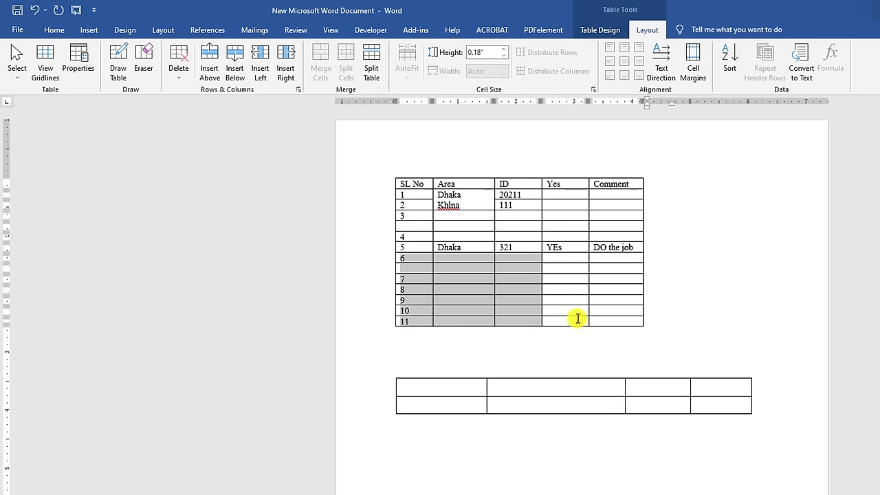
pyautogui.moveTo(464, 324); pyautogui.dragTo(614, 318)
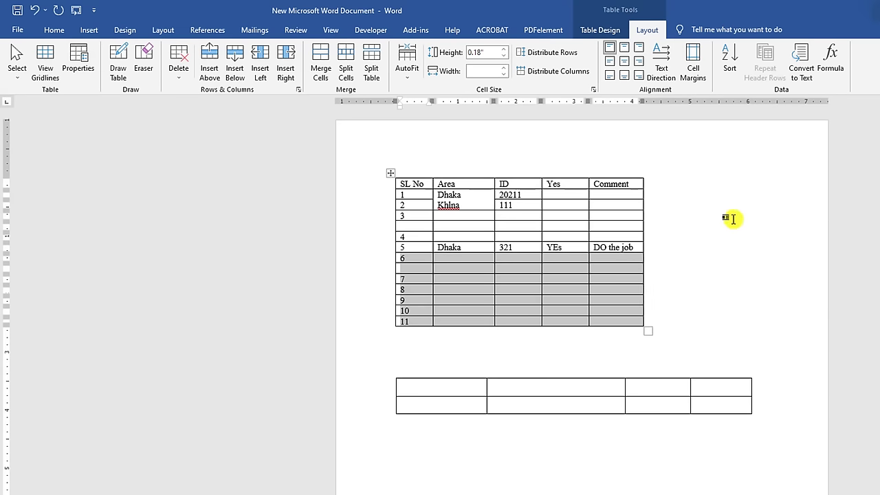
pyautogui.hotkey('ctrl', 'shift', 'Return')
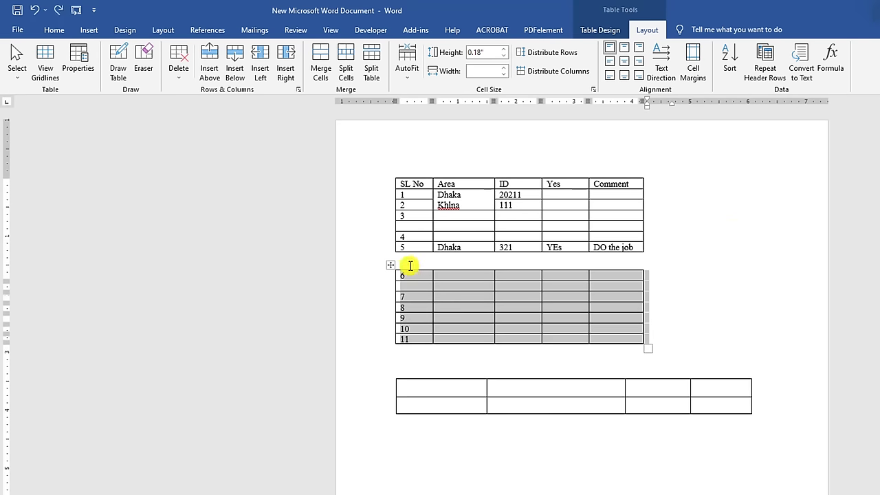
# Step: Delete the small four-column table below
pyautogui.click(492, 377)
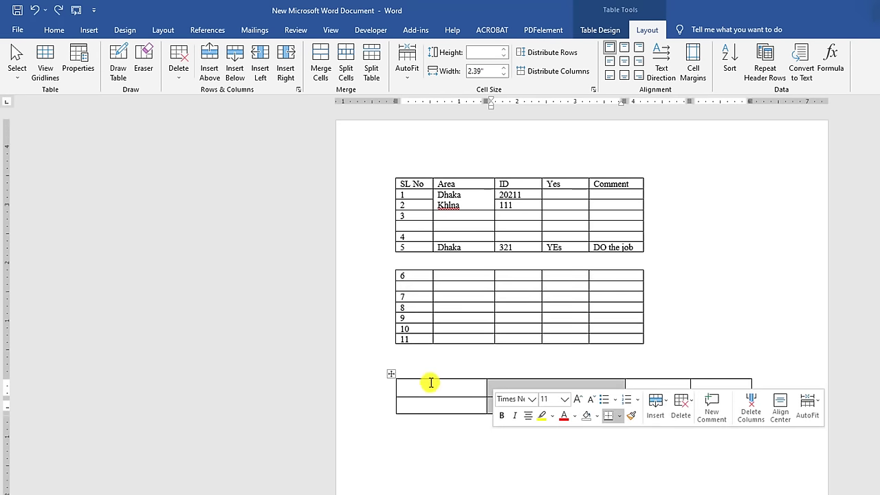
pyautogui.click(393, 378)
pyautogui.click(391, 377)
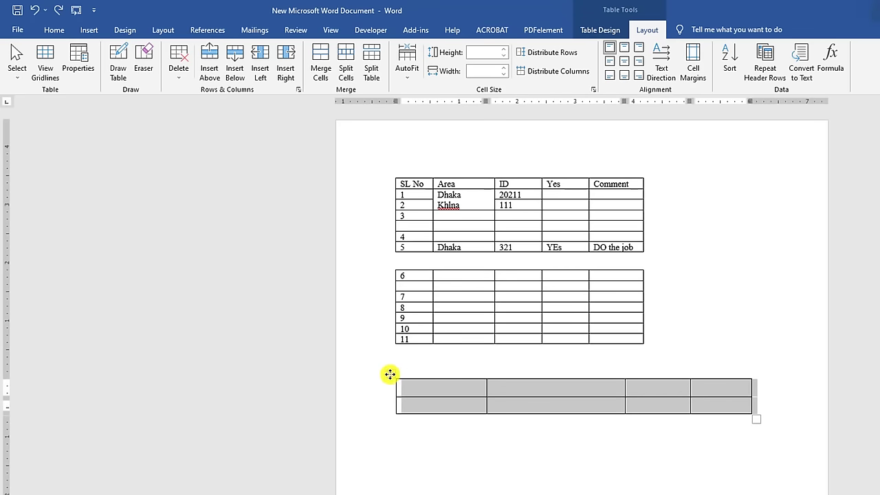
pyautogui.rightClick(390, 374)
pyautogui.click(444, 479)
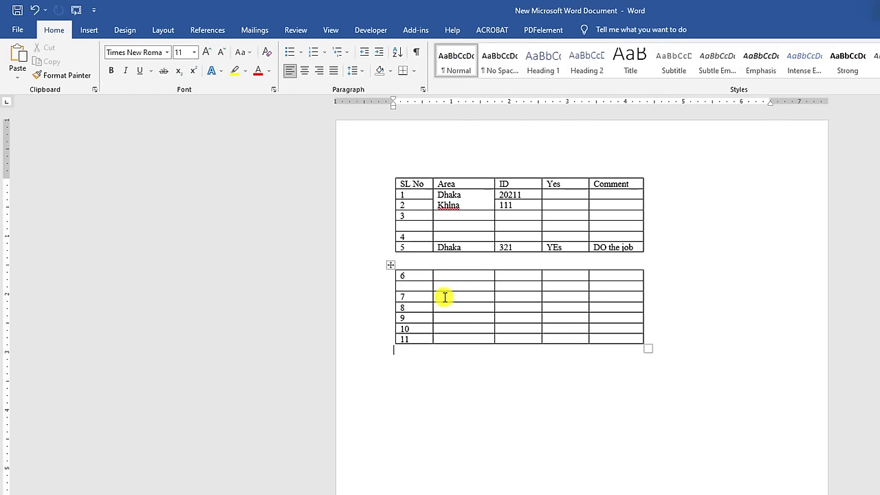
# Step: Rejoin rows 6–11 and move them back down as a separate table with Alt+Shift+Up/Down
pyautogui.moveTo(409, 276); pyautogui.dragTo(785, 345)
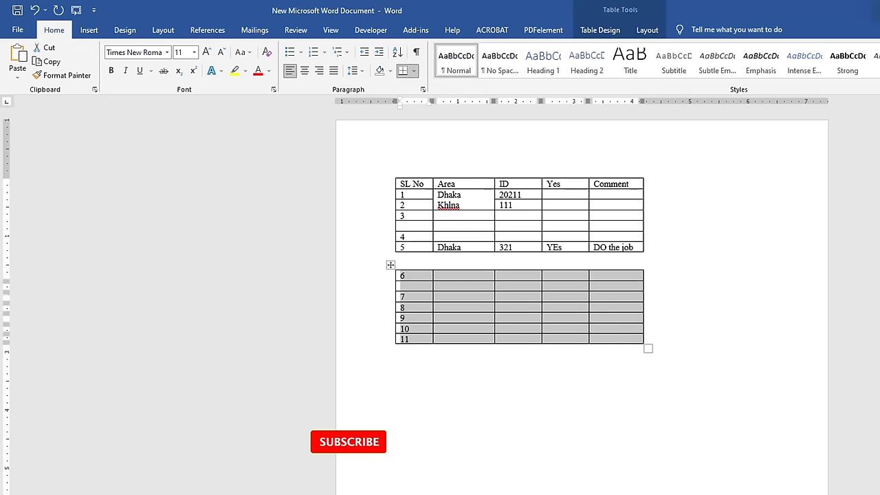
pyautogui.hotkey('alt', 'shift', 'Up')
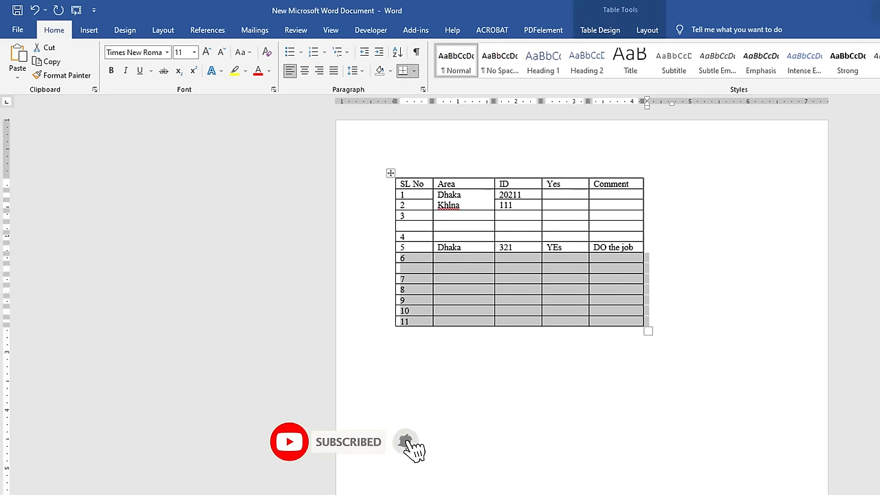
pyautogui.hotkey('alt', 'shift', 'Down')
pyautogui.hotkey('alt', 'shift', 'Down')
pyautogui.hotkey('alt', 'shift', 'Down')
pyautogui.hotkey('alt', 'shift', 'Down')
pyautogui.hotkey('alt', 'shift', 'Down')
pyautogui.hotkey('alt', 'shift', 'Down')
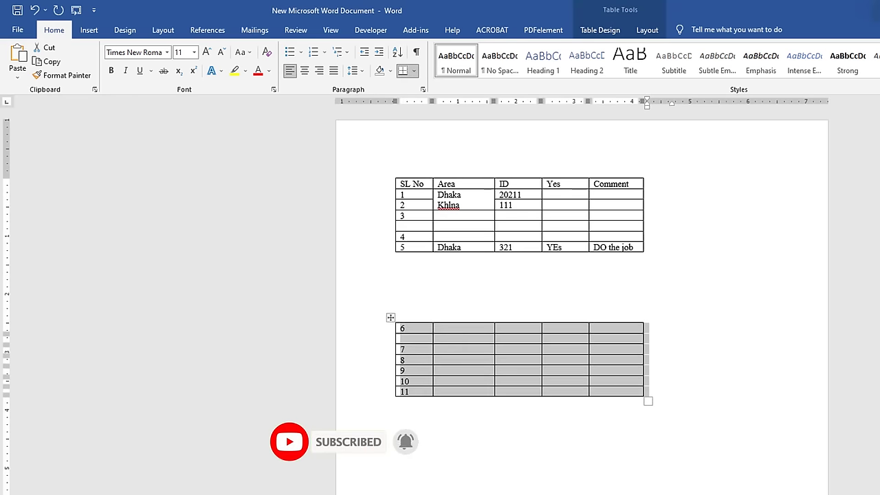
pyautogui.hotkey('alt', 'shift', 'Up')
pyautogui.hotkey('alt', 'shift', 'Up')
pyautogui.hotkey('alt', 'shift', 'Up')
pyautogui.hotkey('alt', 'shift', 'Down')
pyautogui.hotkey('alt', 'shift', 'Down')
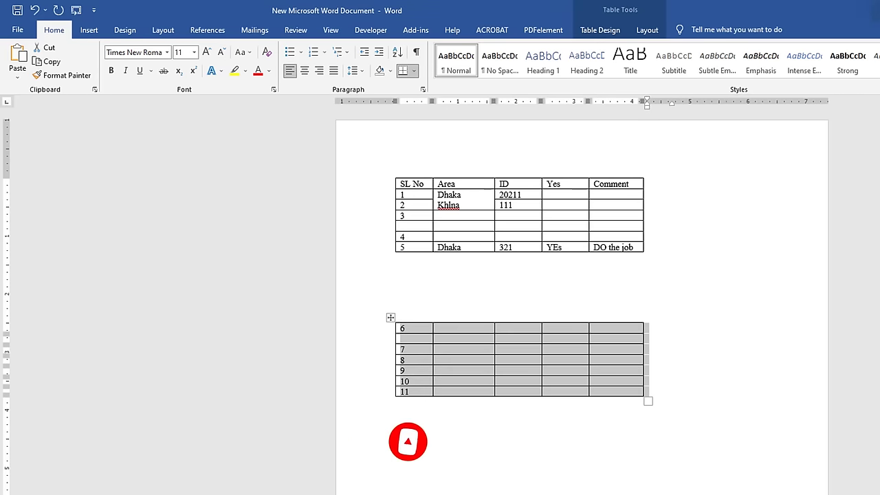
pyautogui.click(680, 292)
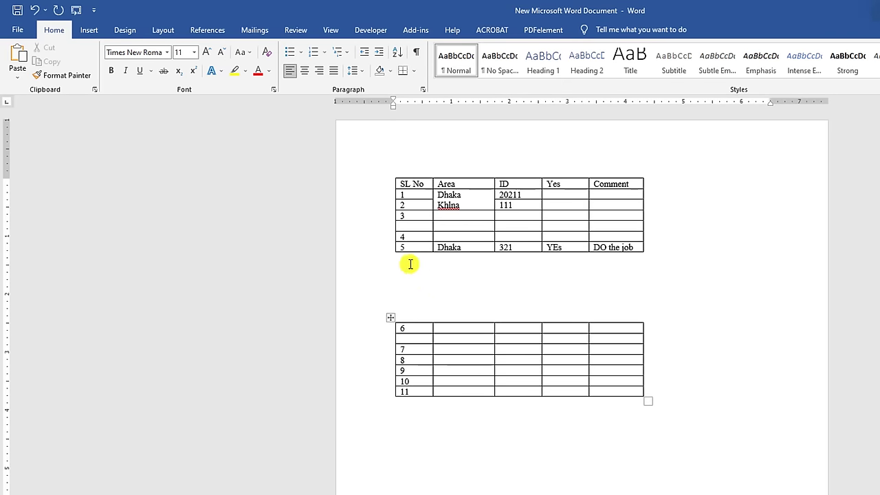
# Step: Move row 5 down into the second table with Alt+Shift+Down
pyautogui.moveTo(403, 247); pyautogui.dragTo(641, 248)
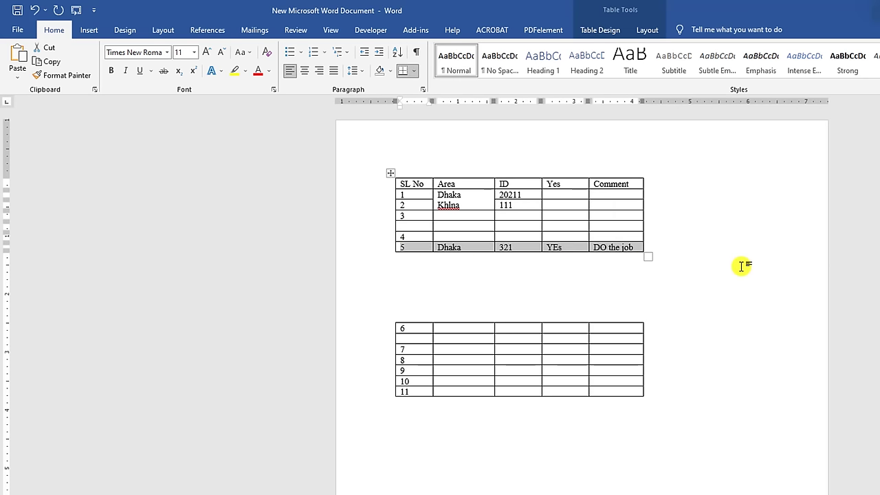
pyautogui.hotkey('alt', 'shift', 'Down')
pyautogui.hotkey('alt', 'shift', 'Down')
pyautogui.hotkey('alt', 'shift', 'Down')
pyautogui.hotkey('alt', 'shift', 'Down')
pyautogui.hotkey('alt', 'shift', 'Down')
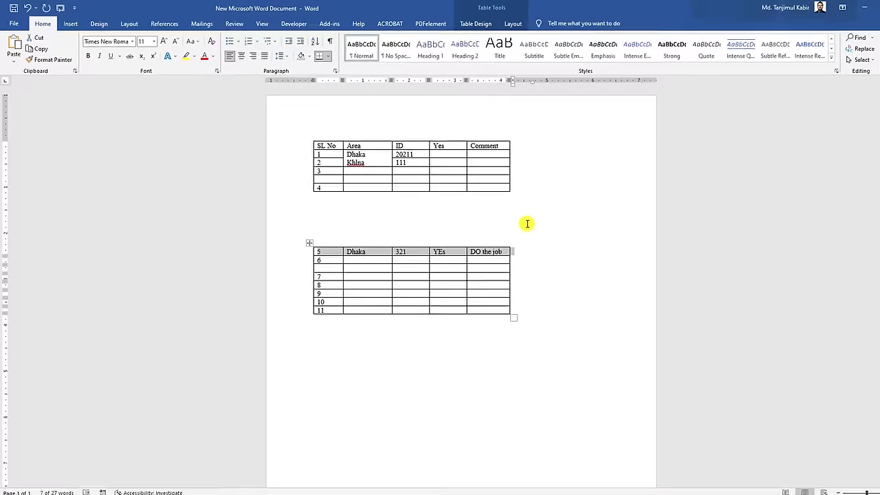
pyautogui.hotkey('alt', 'Tab')
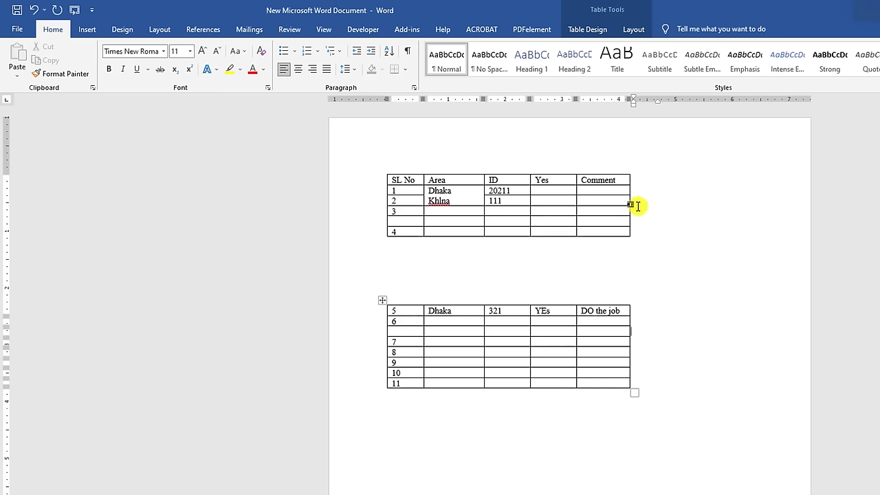
# Step: Insert empty rows below row 1 and above row 4 of the first table
pyautogui.click(639, 210)
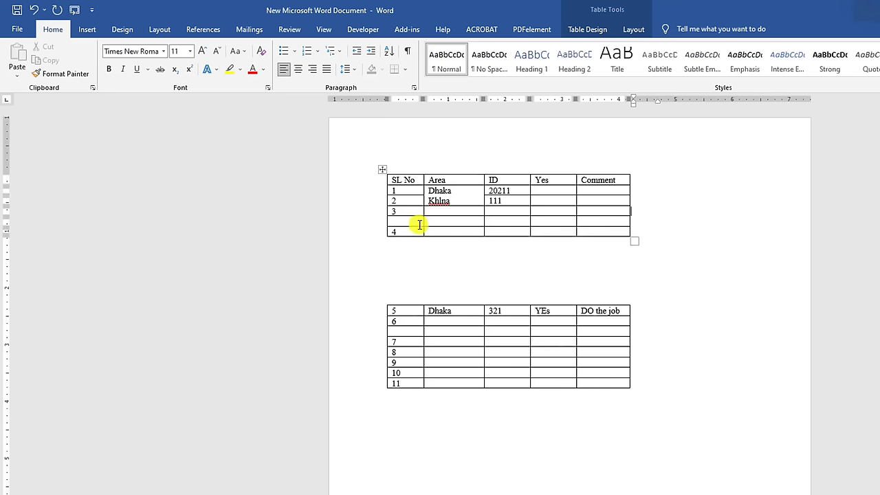
pyautogui.moveTo(383, 206)
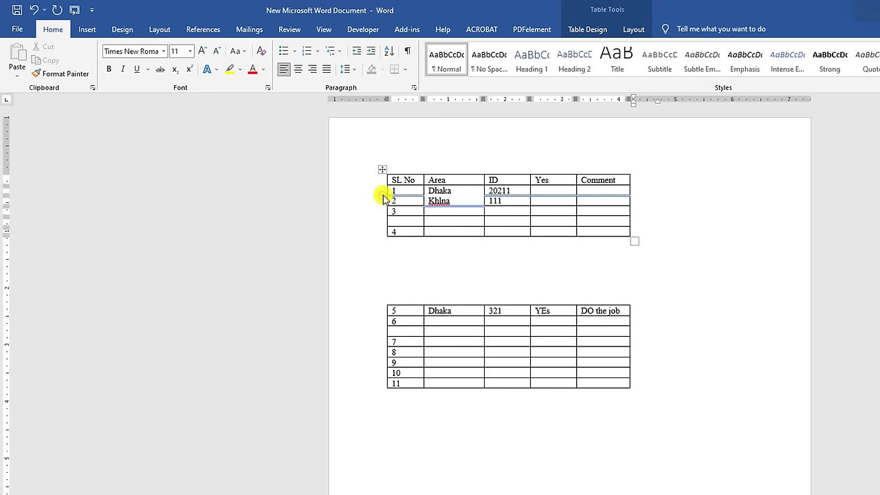
pyautogui.click(384, 197)
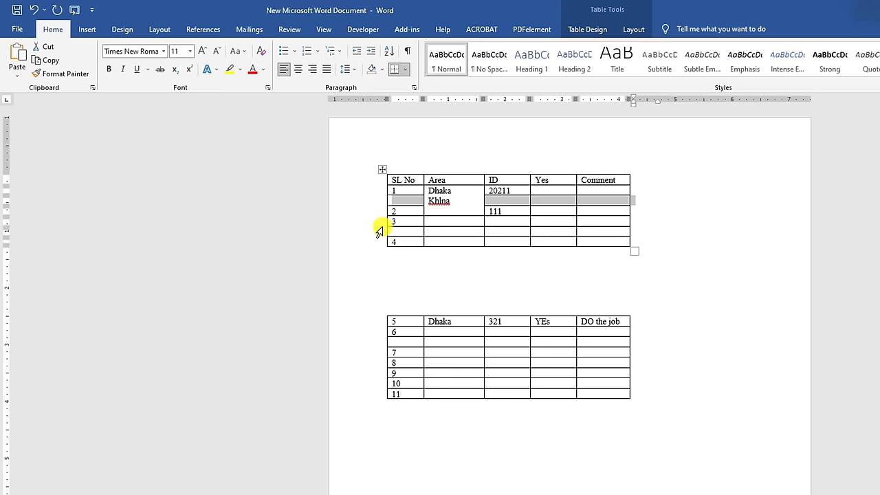
pyautogui.click(396, 231)
pyautogui.click(383, 229)
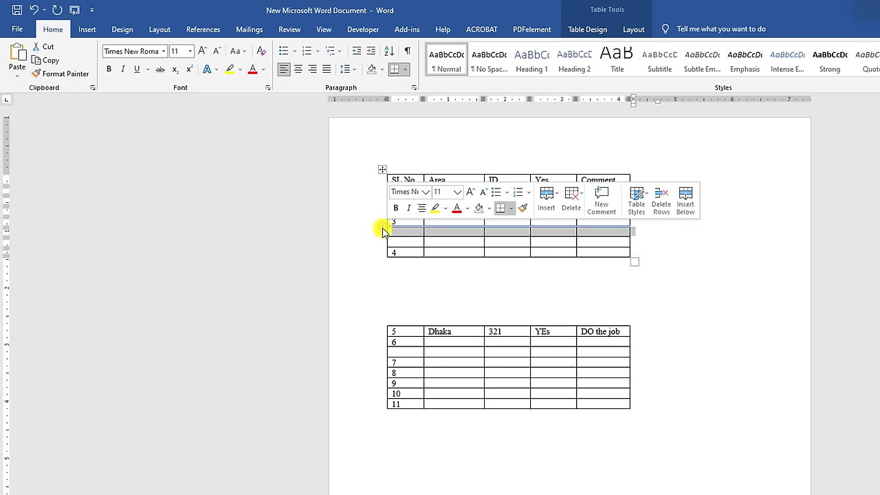
pyautogui.click(704, 266)
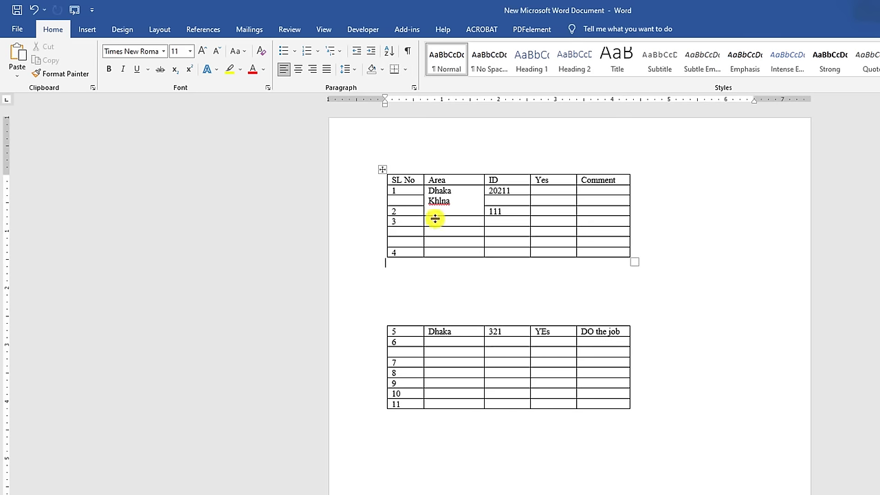
pyautogui.click(385, 170)
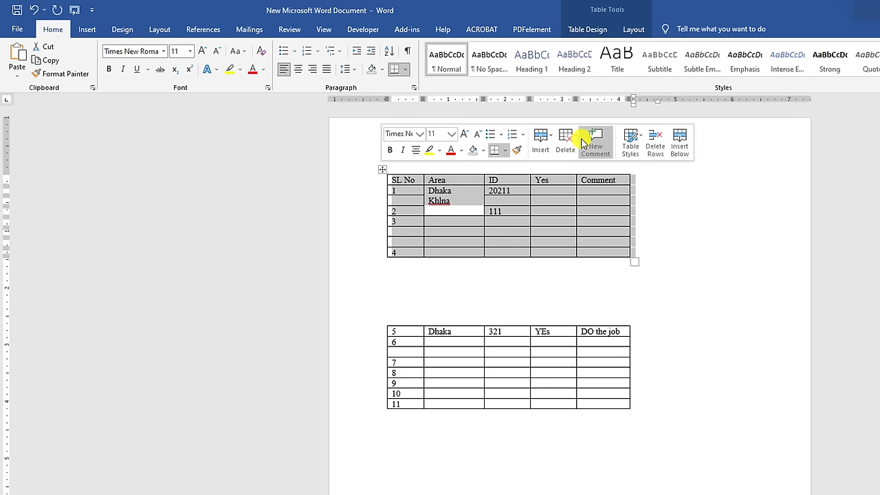
pyautogui.click(599, 257)
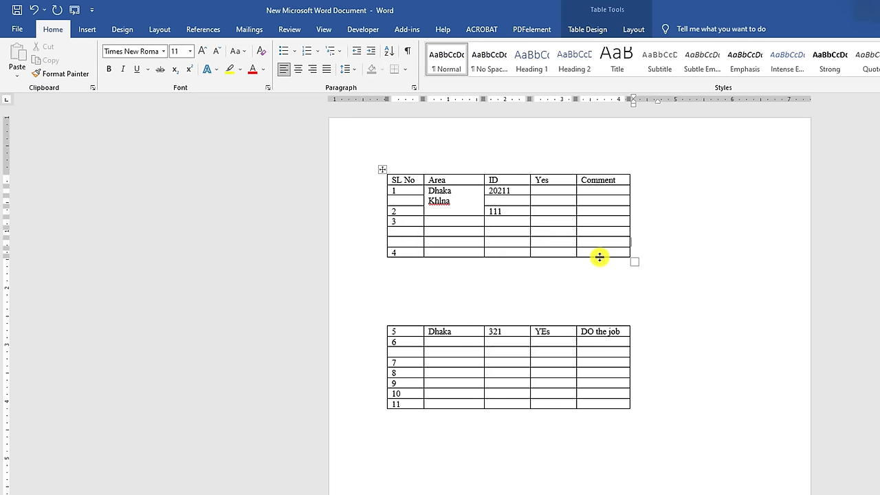
# Step: Delete the small numbered table, undoing the accidental deletion of the Name/ID/Roll/Area table
pyautogui.moveTo(392, 188); pyautogui.dragTo(676, 462)
pyautogui.rightClick(380, 171)
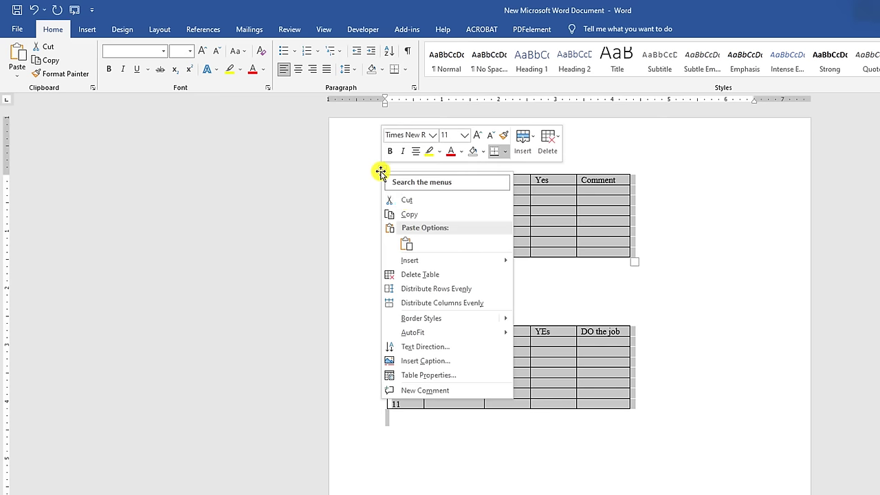
pyautogui.click(418, 274)
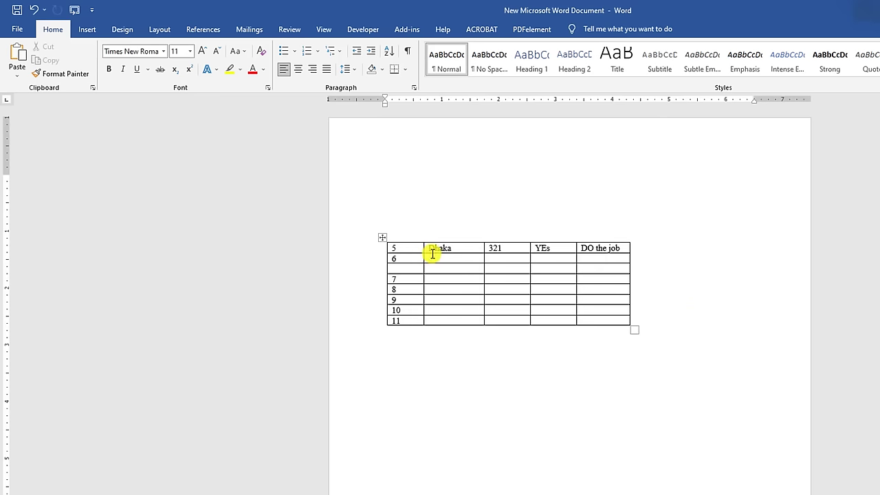
pyautogui.rightClick(382, 237)
pyautogui.click(420, 340)
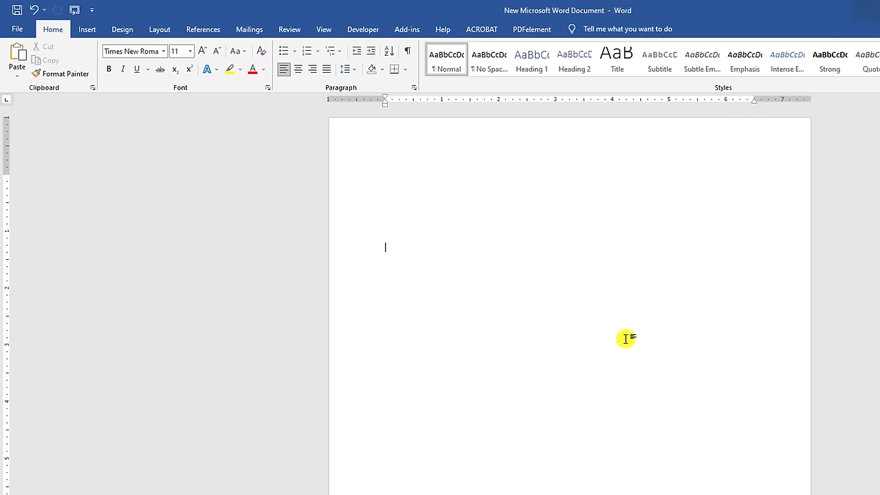
pyautogui.hotkey('ctrl', 'z')
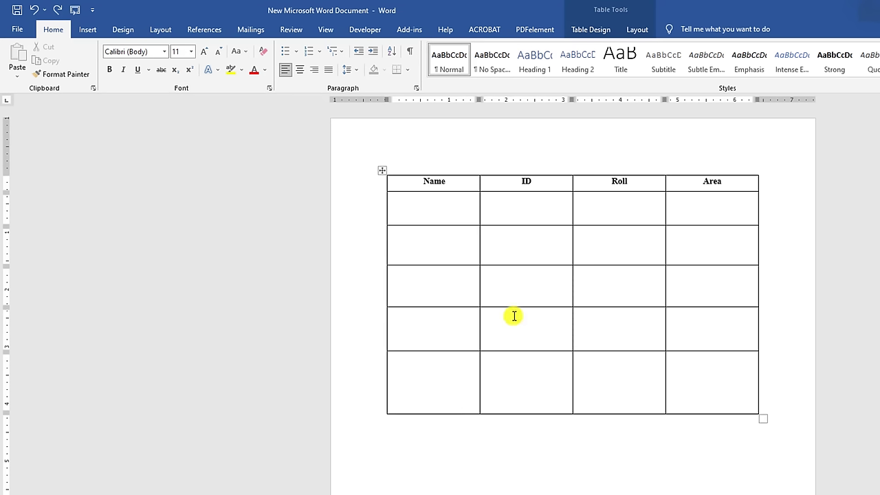
# Step: Drag the borders up to shorten the second and third data rows
pyautogui.click(506, 263)
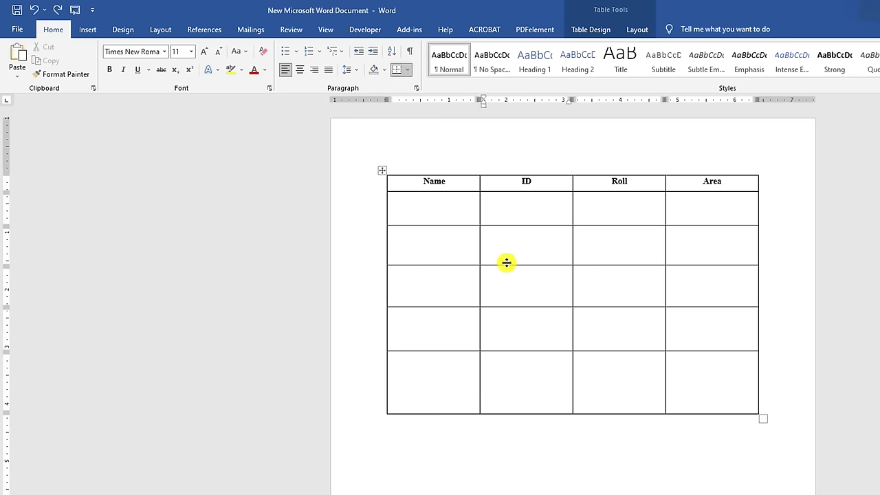
pyautogui.moveTo(506, 264); pyautogui.dragTo(506, 246)
pyautogui.moveTo(511, 287); pyautogui.dragTo(510, 271)
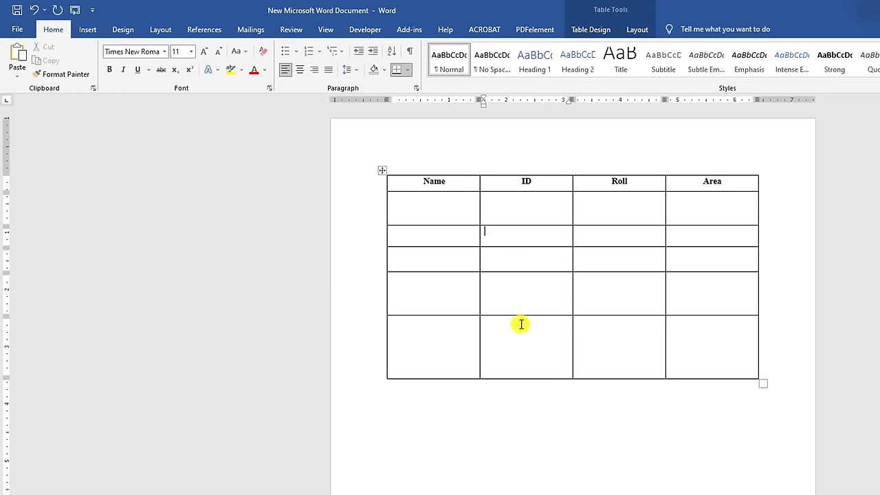
# Step: Give the table's data rows equal heights with Distribute Rows Evenly
pyautogui.moveTo(520, 315); pyautogui.dragTo(523, 336)
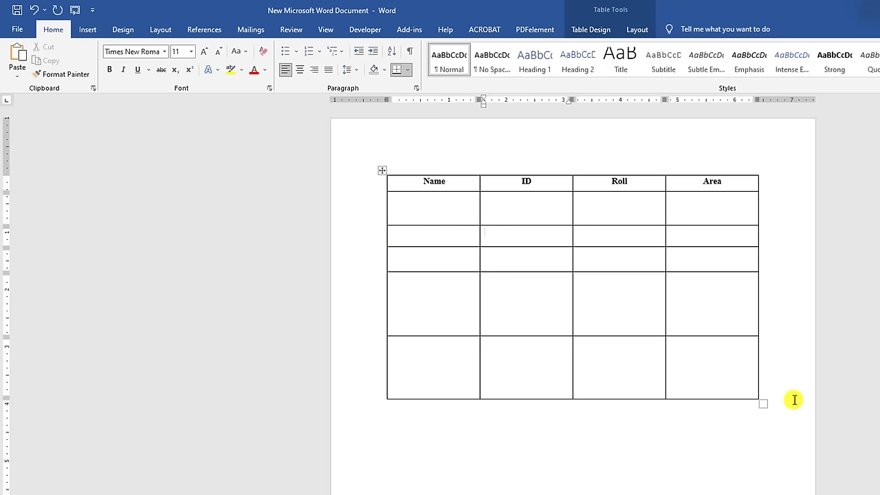
pyautogui.moveTo(775, 395)
pyautogui.mouseDown()
pyautogui.moveTo(488, 262)
pyautogui.moveTo(411, 212)
pyautogui.mouseUp()
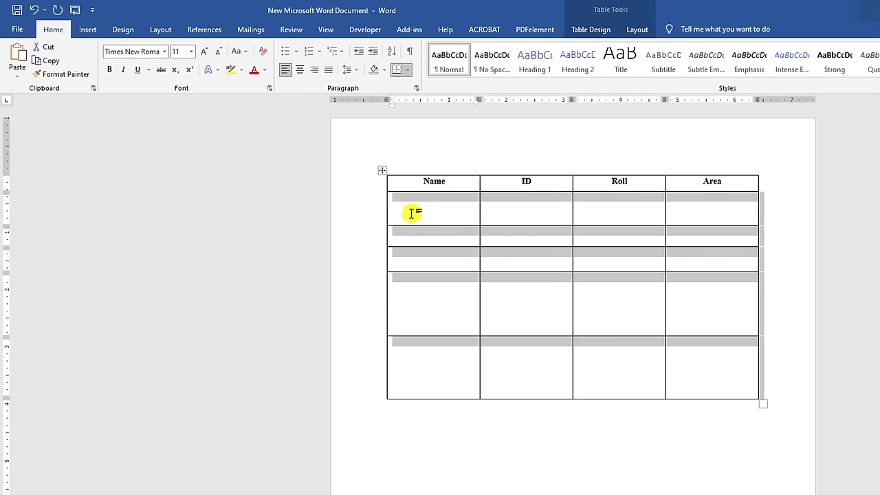
pyautogui.rightClick(410, 212)
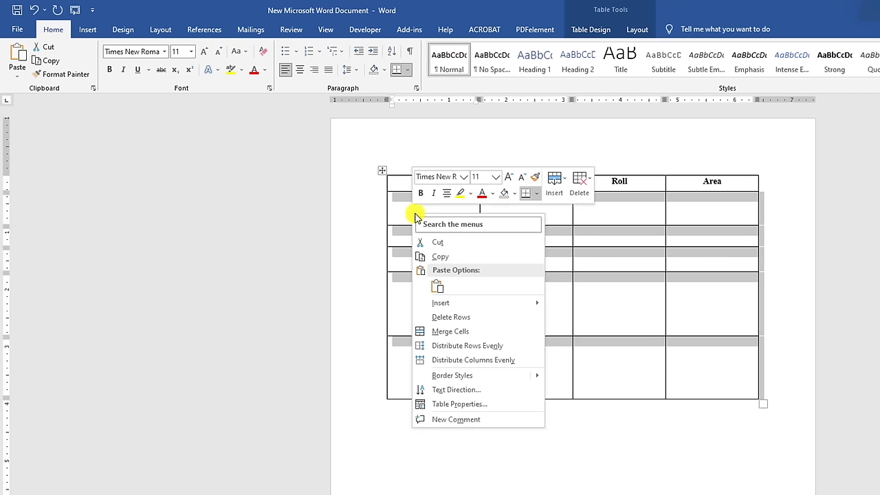
pyautogui.click(467, 347)
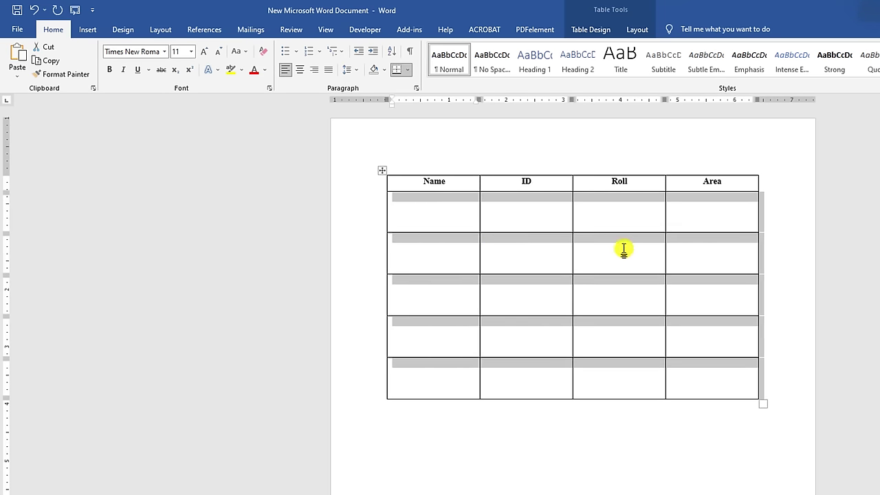
pyautogui.click(524, 259)
# Step: Narrow the table by dragging column borders left, then distribute the four columns evenly
pyautogui.moveTo(666, 213); pyautogui.dragTo(622, 216)
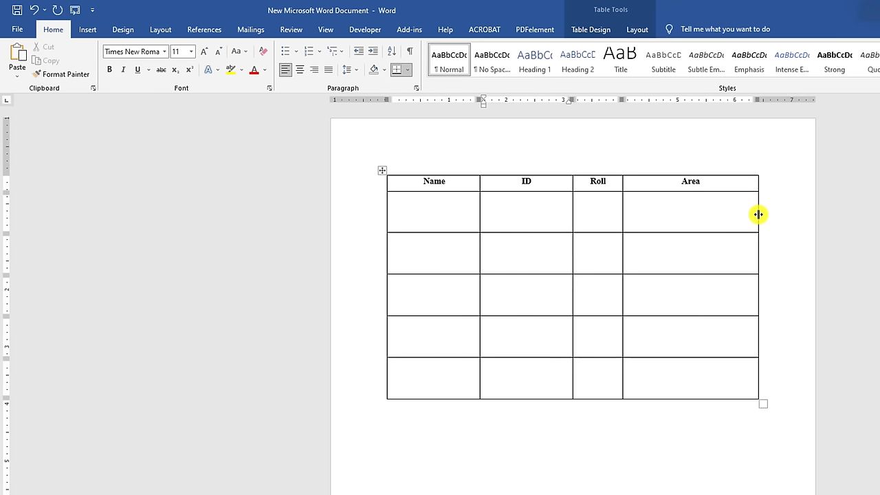
pyautogui.moveTo(757, 215); pyautogui.dragTo(691, 213)
pyautogui.hotkey('ctrl', 'a')
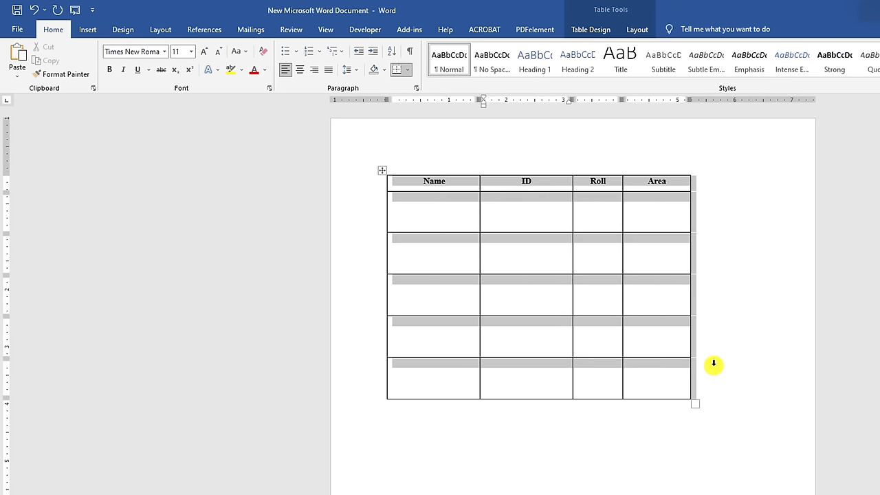
pyautogui.rightClick(534, 217)
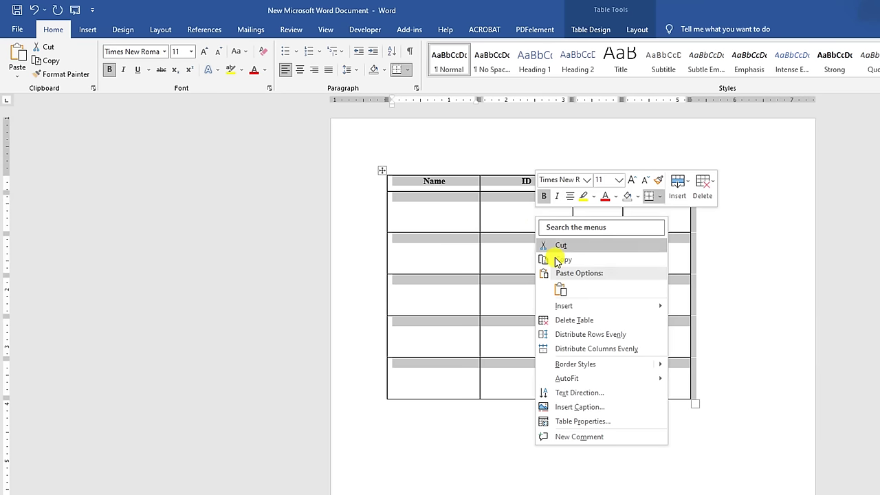
pyautogui.click(589, 348)
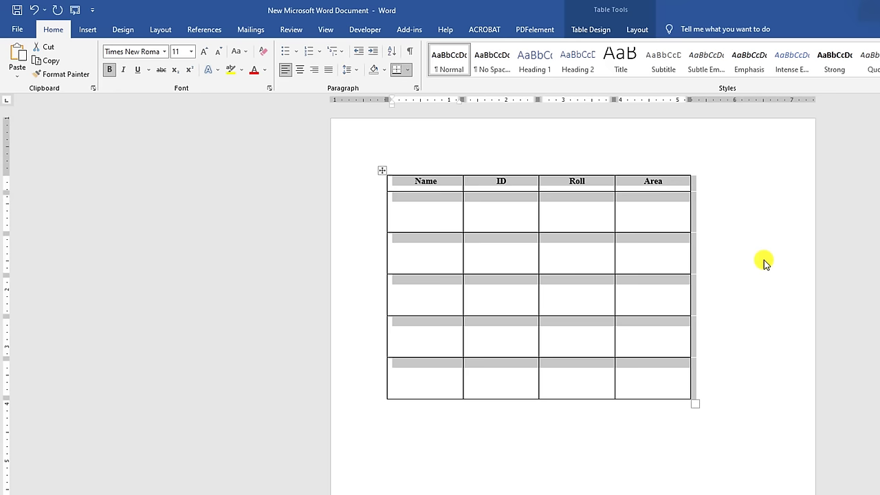
# Step: Delete the whole Name/ID/Roll/Area table
pyautogui.press('BackSpace')
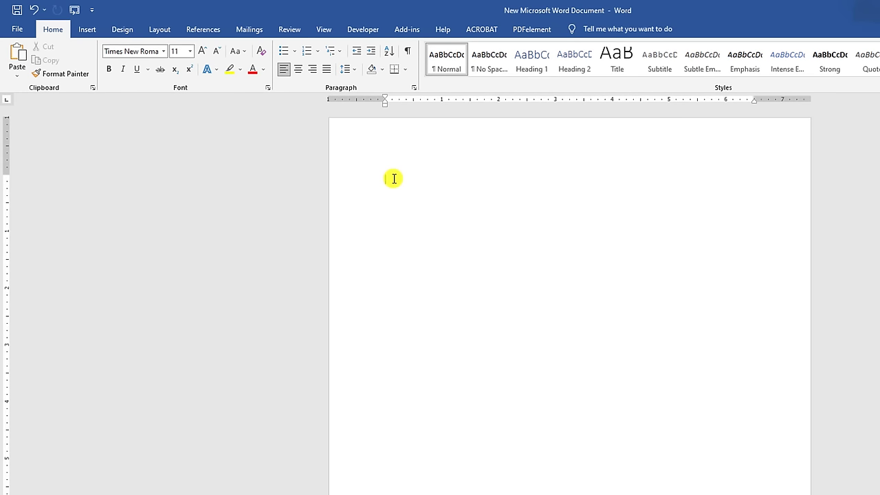
pyautogui.click(86, 30)
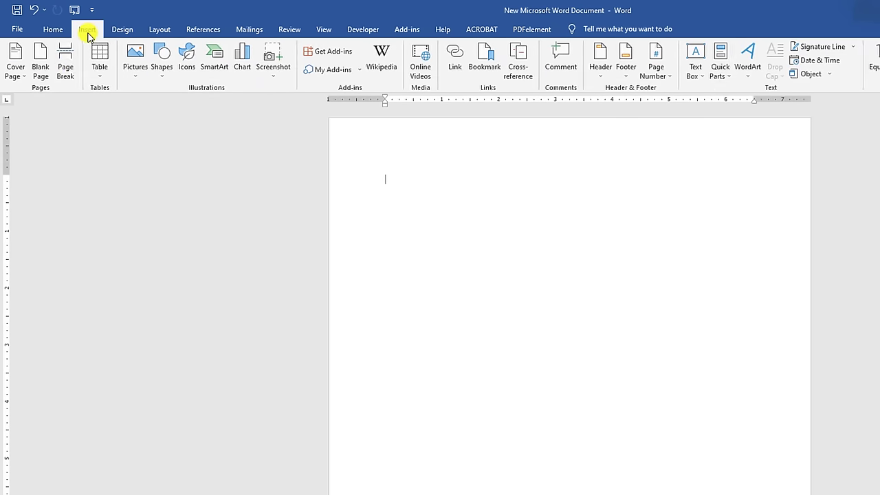
pyautogui.click(101, 73)
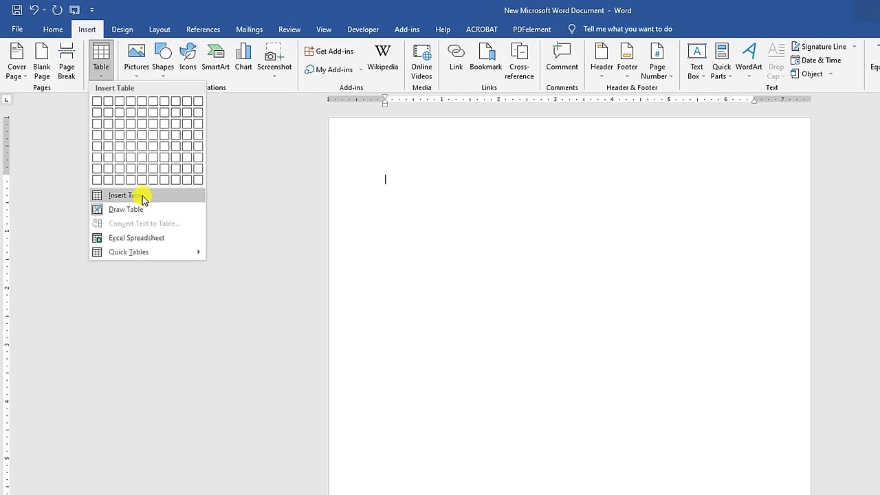
pyautogui.click(144, 199)
pyautogui.moveTo(544, 228); pyautogui.dragTo(236, 227)
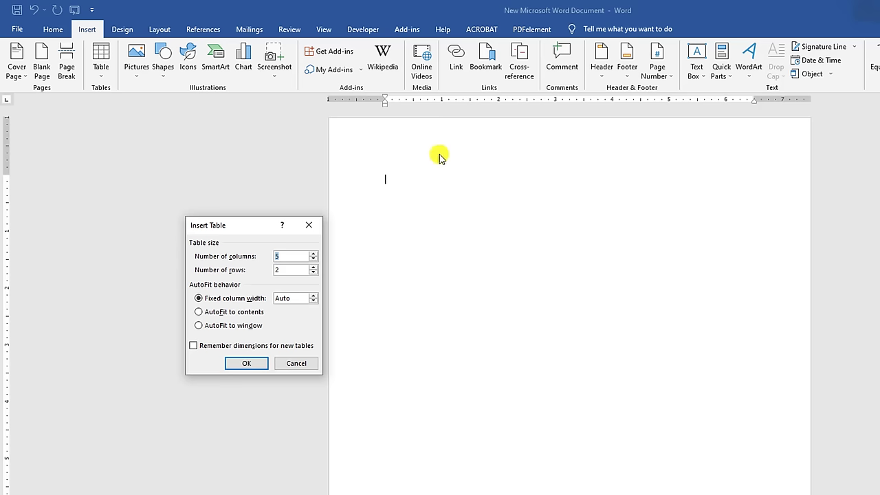
pyautogui.click(309, 226)
# Step: In the Insert Table dialog, enter 5 columns and 50 rows
pyautogui.click(99, 73)
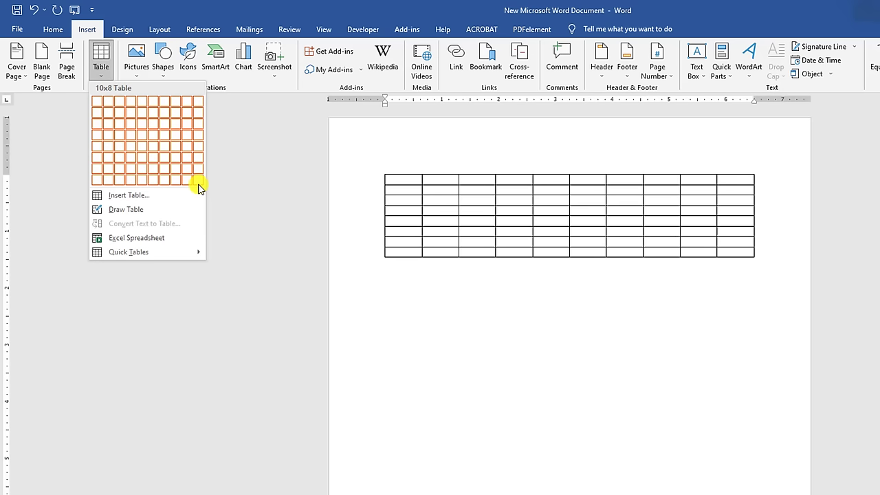
pyautogui.click(136, 197)
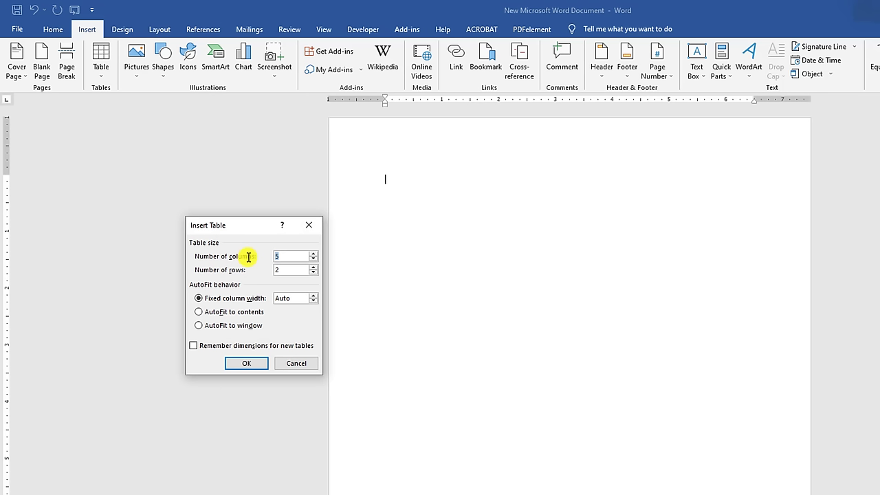
pyautogui.write('5')
pyautogui.doubleClick(295, 270)
pyautogui.write('50')
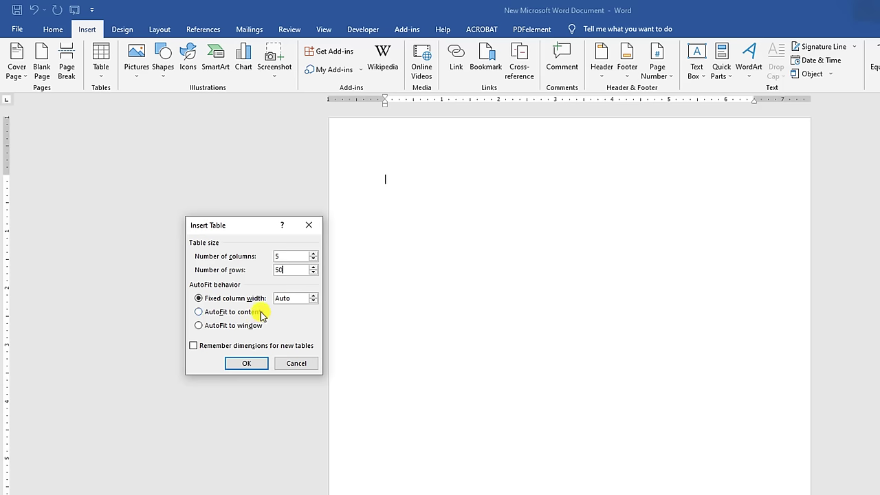
# Step: Insert the 5-column, 50-row table, which runs onto page 2
pyautogui.click(249, 363)
pyautogui.scroll(-3, 413, 299)
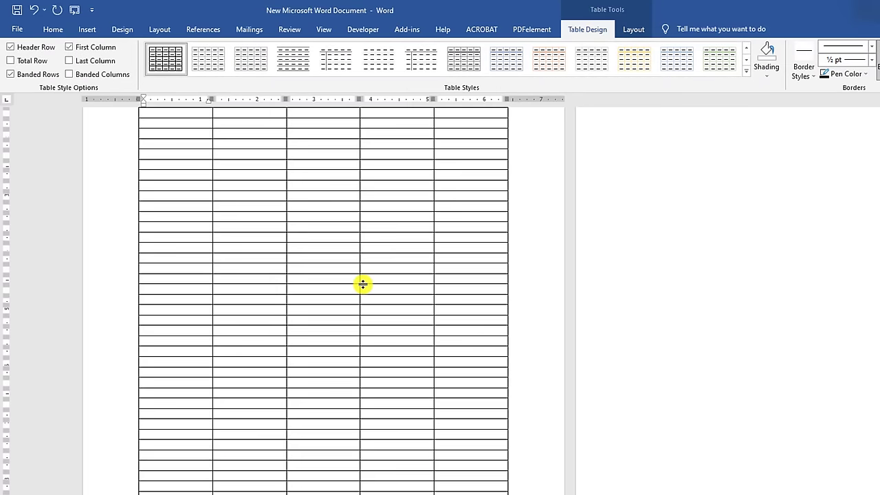
pyautogui.scroll(3, 152, 194)
pyautogui.scroll(-1, 374, 183)
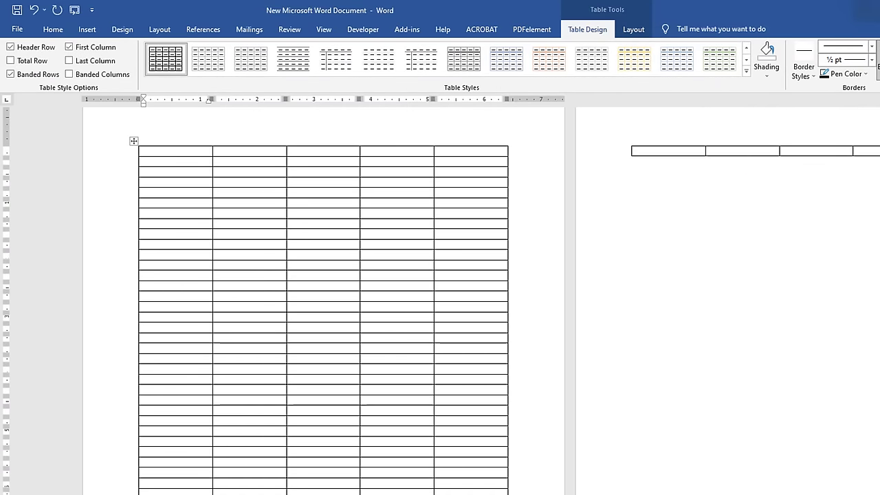
pyautogui.scroll(1, 424, 240)
pyautogui.write('Area')
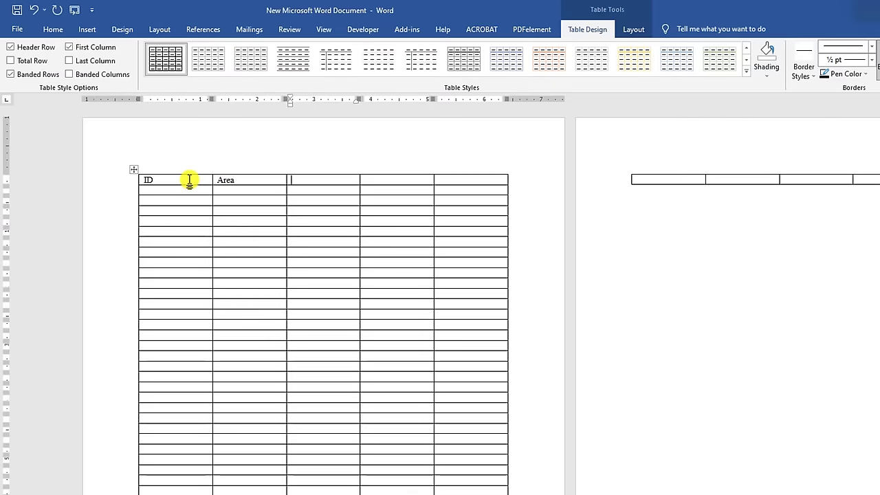
# Step: Fill the header row with ID, Area, JOb, NO and Yes
pyautogui.write('JOb')
pyautogui.press('Tab')
pyautogui.write('NO')
pyautogui.press('Tab')
pyautogui.write('Yes')
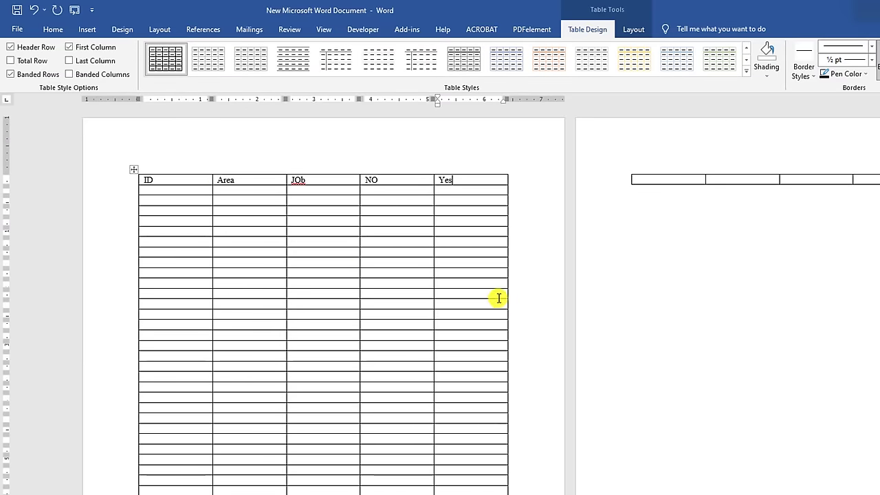
pyautogui.scroll(-2, 465, 226)
# Step: Add several empty rows to the end of the table on page 2
pyautogui.scroll(2, 584, 241)
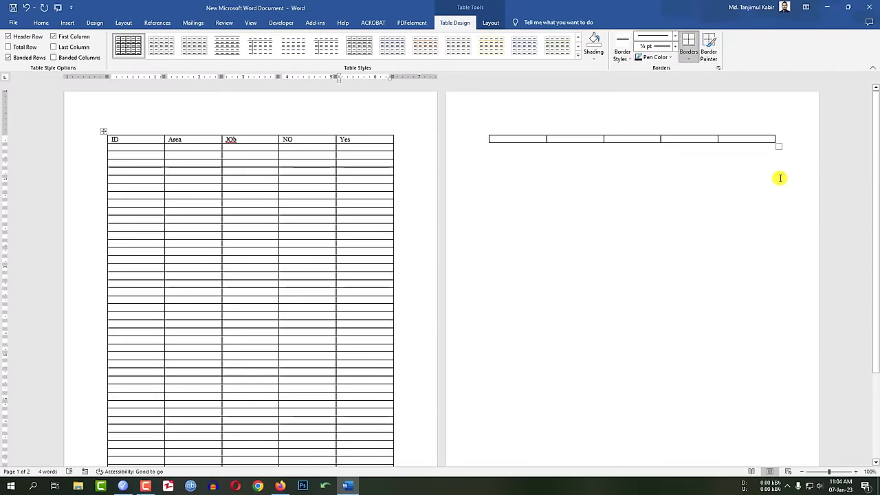
pyautogui.click(787, 141)
pyautogui.press('Return')
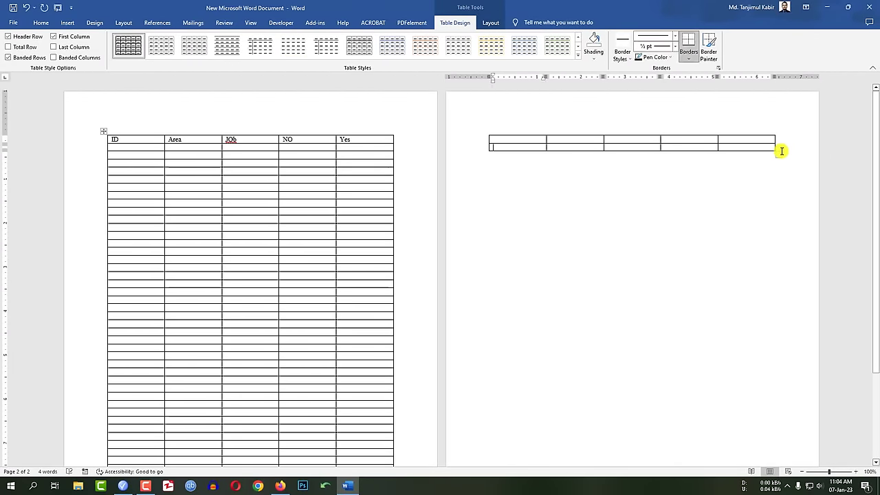
pyautogui.press('Return')
pyautogui.press('Down')
pyautogui.click(783, 162)
pyautogui.press('Return')
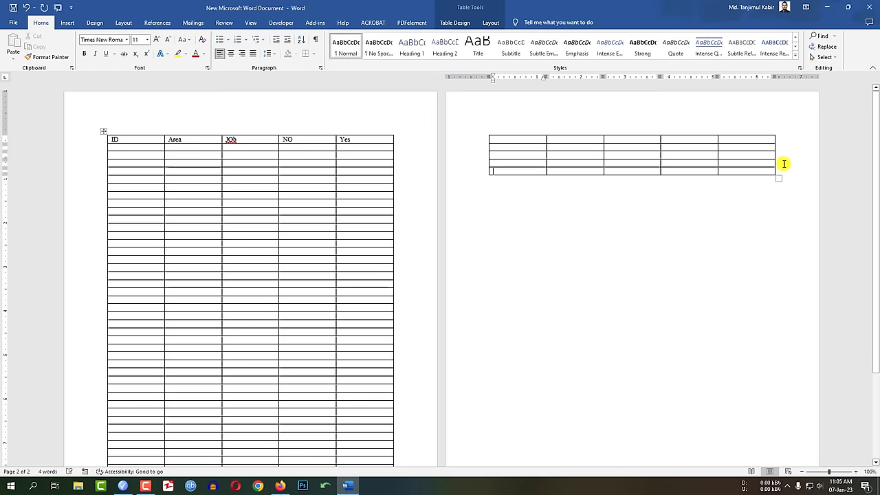
pyautogui.click(783, 172)
pyautogui.press('Return')
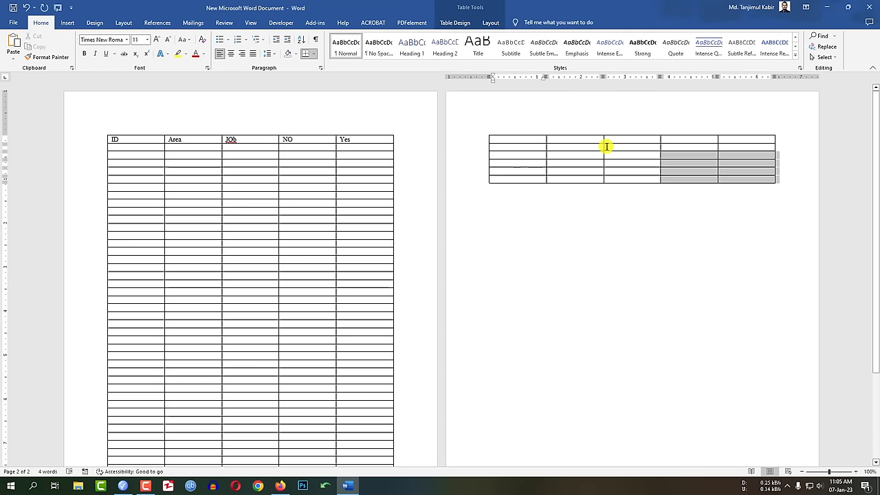
# Step: Select rows 2–6 of the page-2 table and insert two more batches of rows below them
pyautogui.moveTo(788, 178); pyautogui.dragTo(507, 157)
pyautogui.rightClick(509, 158)
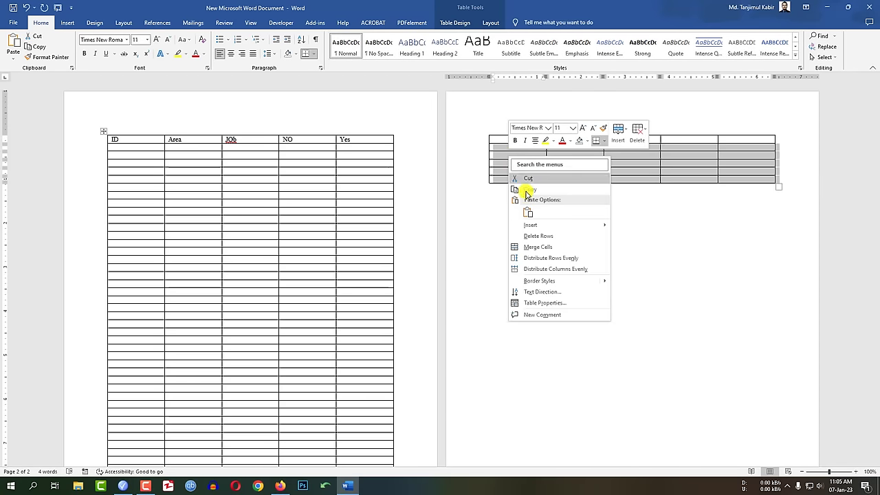
pyautogui.moveTo(612, 227)
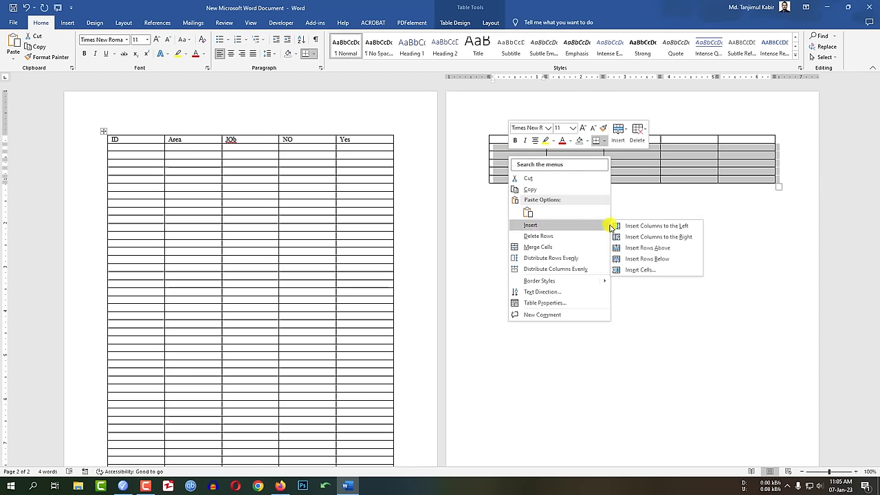
pyautogui.click(658, 259)
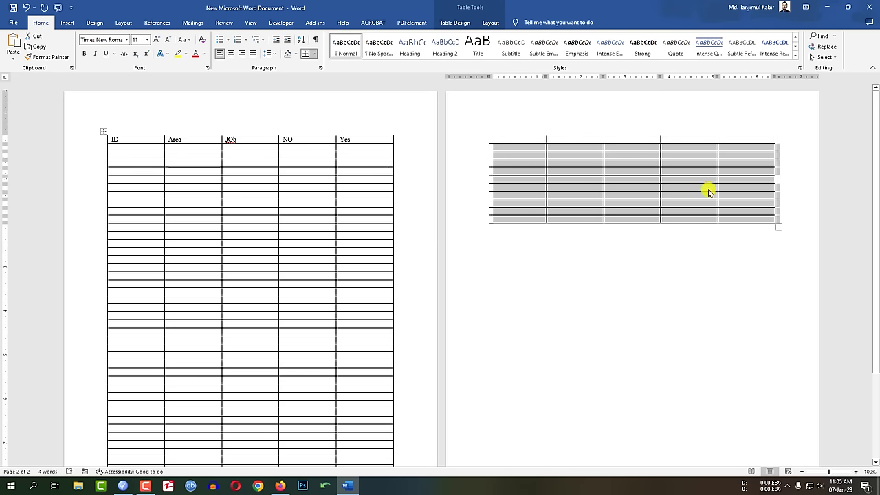
pyautogui.rightClick(626, 176)
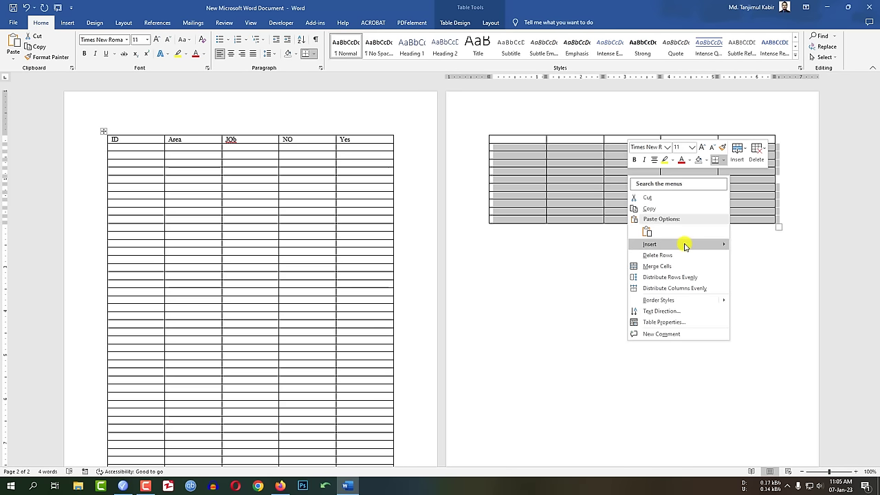
pyautogui.moveTo(684, 246)
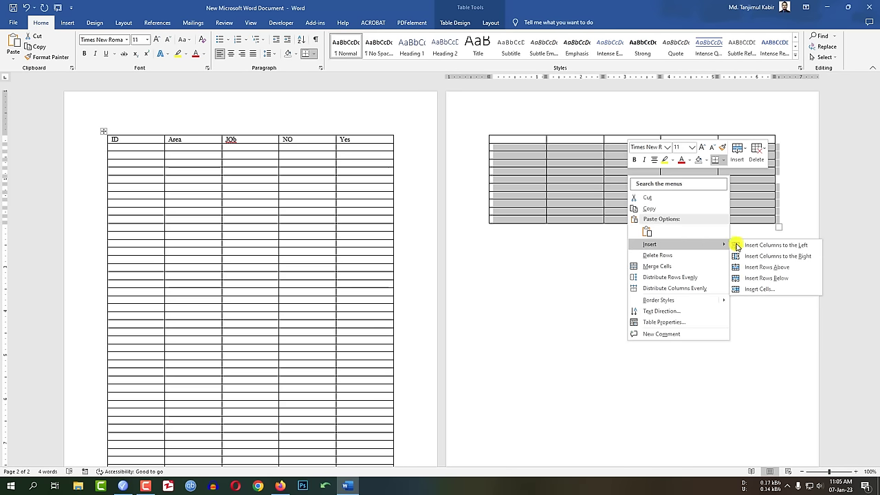
pyautogui.click(777, 281)
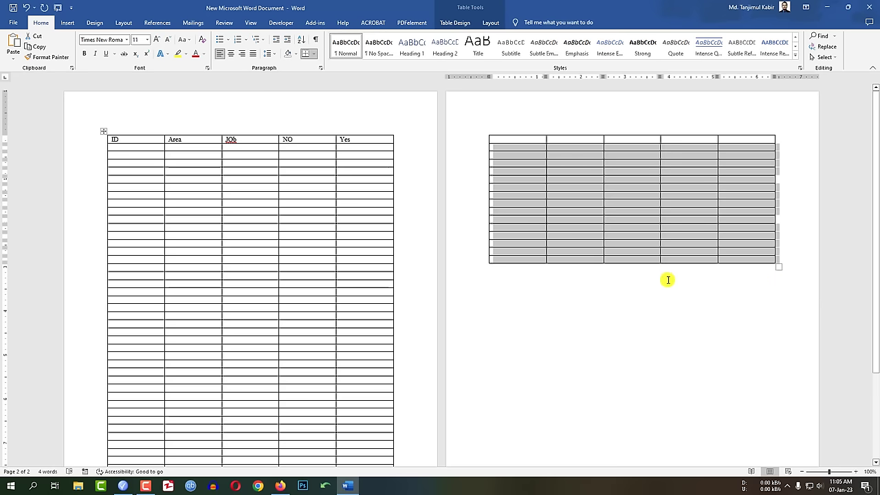
pyautogui.click(666, 301)
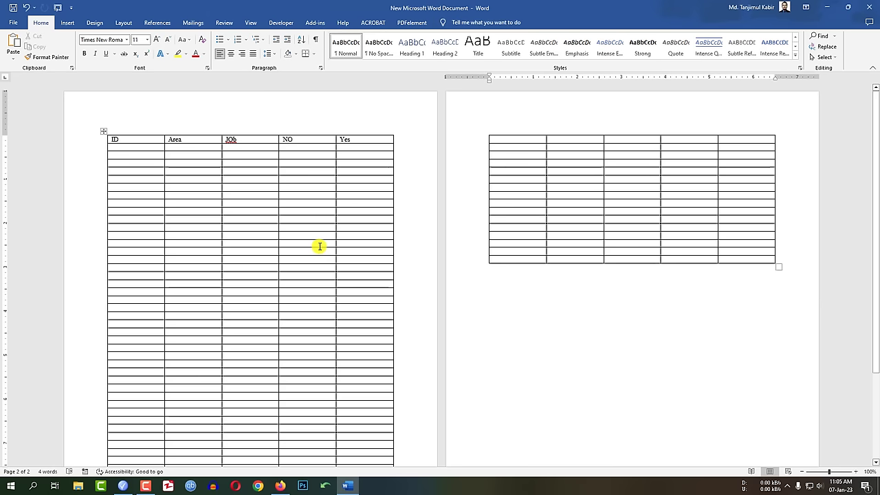
pyautogui.hotkey('ctrl', 'p')
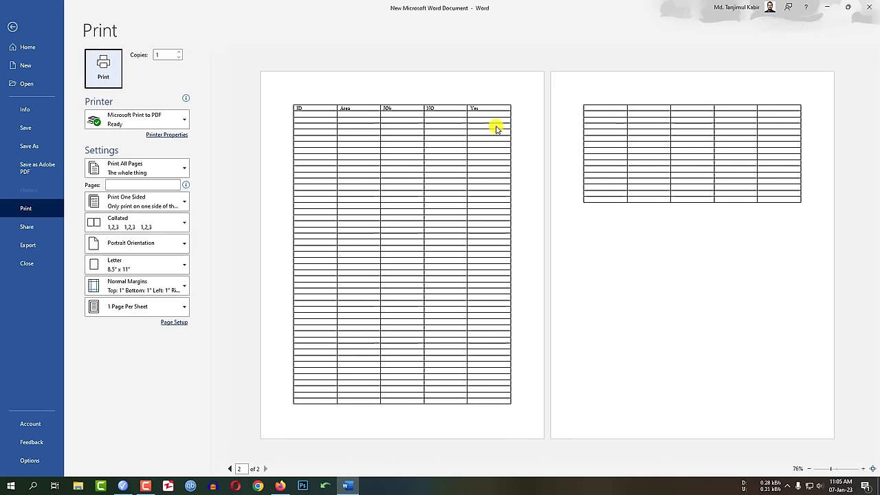
pyautogui.click(14, 28)
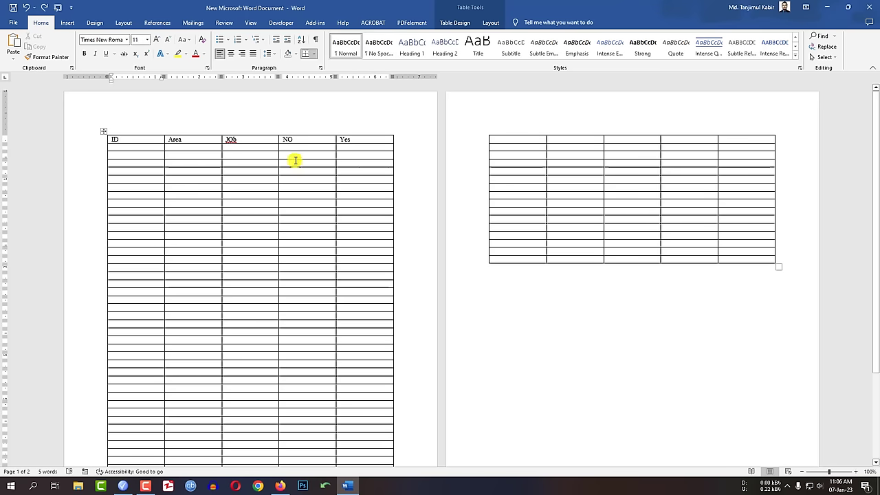
# Step: In Table Properties, turn on 'Repeat as header row at the top of each page' for the ID/Area/JOb/NO/Yes row
pyautogui.rightClick(247, 139)
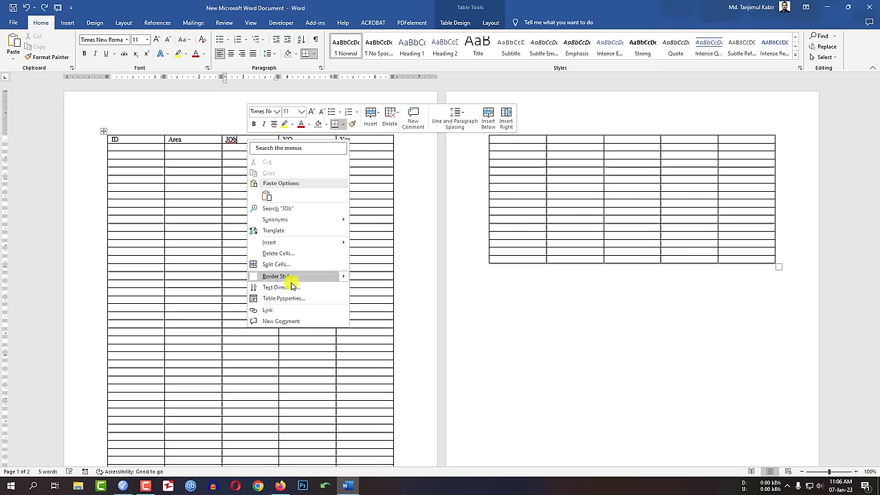
pyautogui.click(290, 298)
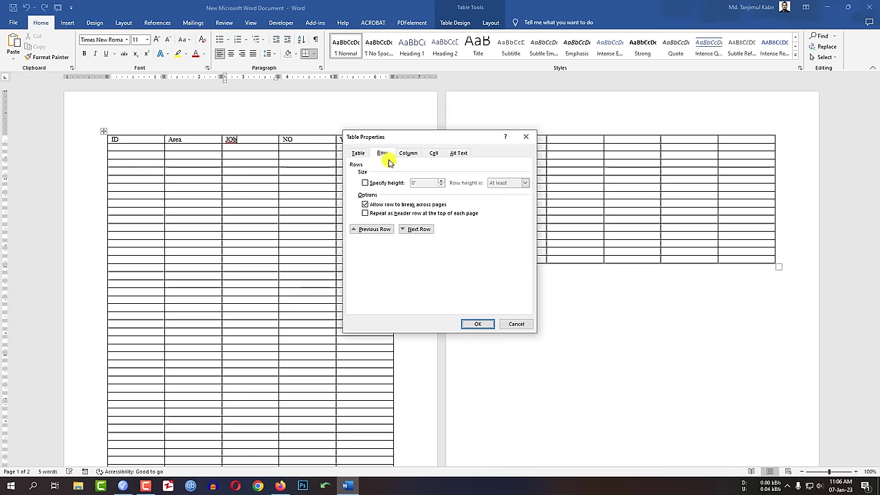
pyautogui.click(370, 153)
pyautogui.click(376, 154)
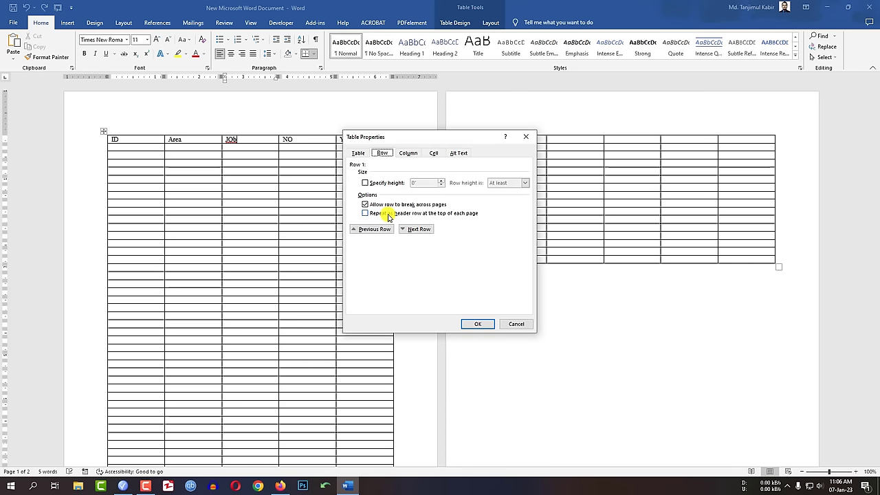
pyautogui.click(389, 217)
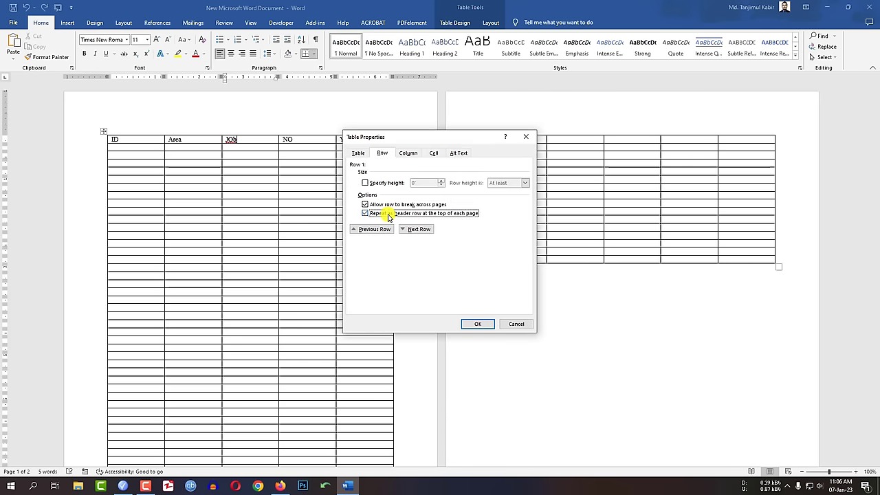
pyautogui.click(477, 323)
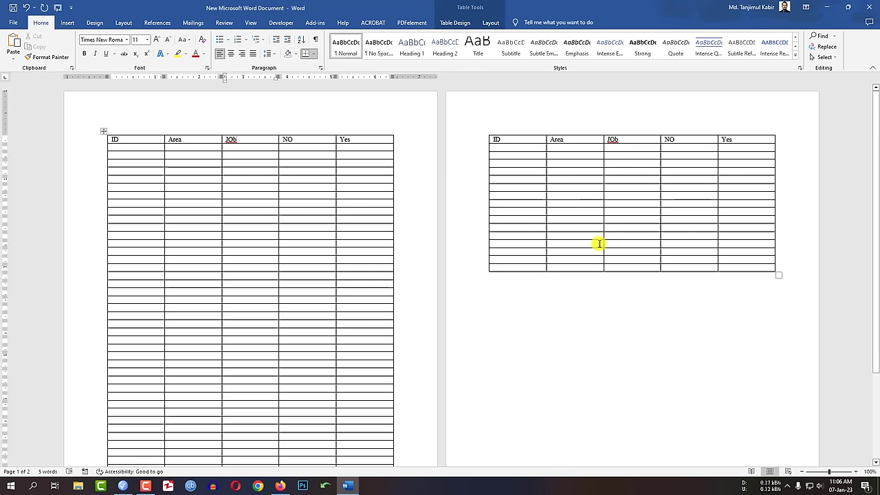
# Step: Check the repeated header in print preview, then select the lower rows of the page-2 table
pyautogui.hotkey('ctrl', 'p')
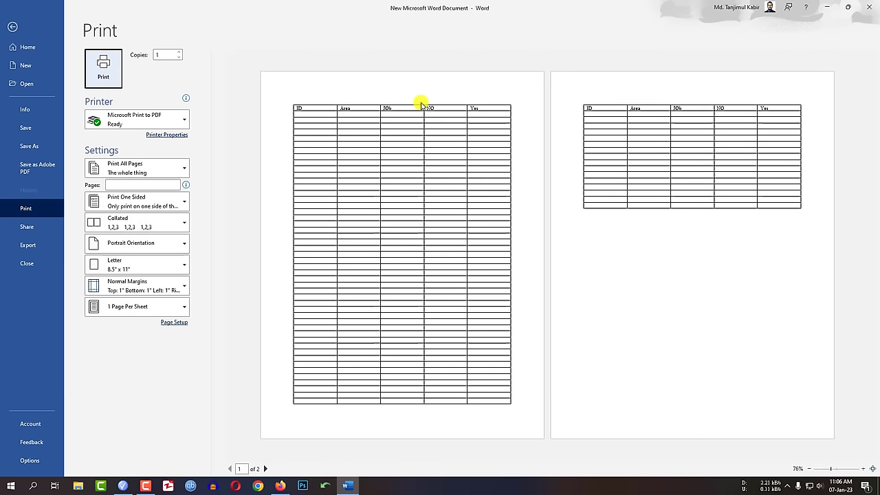
pyautogui.press('Escape')
pyautogui.moveTo(773, 267); pyautogui.dragTo(497, 200)
pyautogui.rightClick(501, 205)
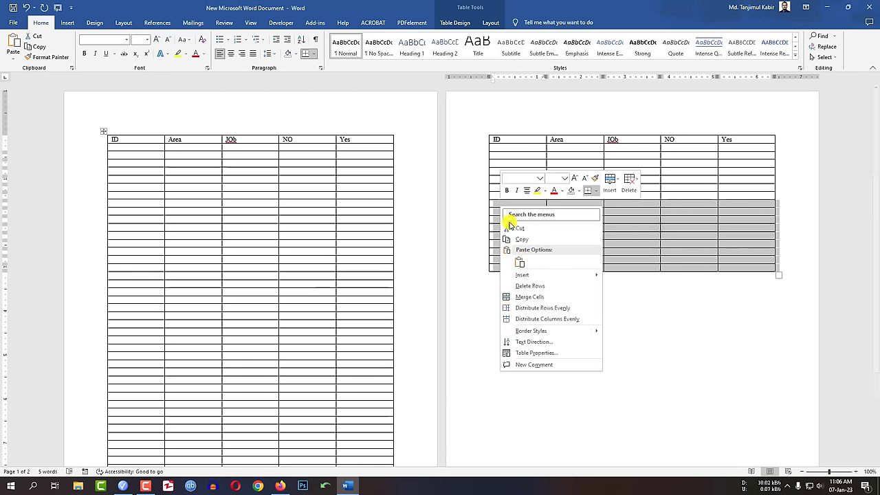
# Step: Insert three more batches of rows below the selection, extending the table onto page 3
pyautogui.moveTo(584, 275)
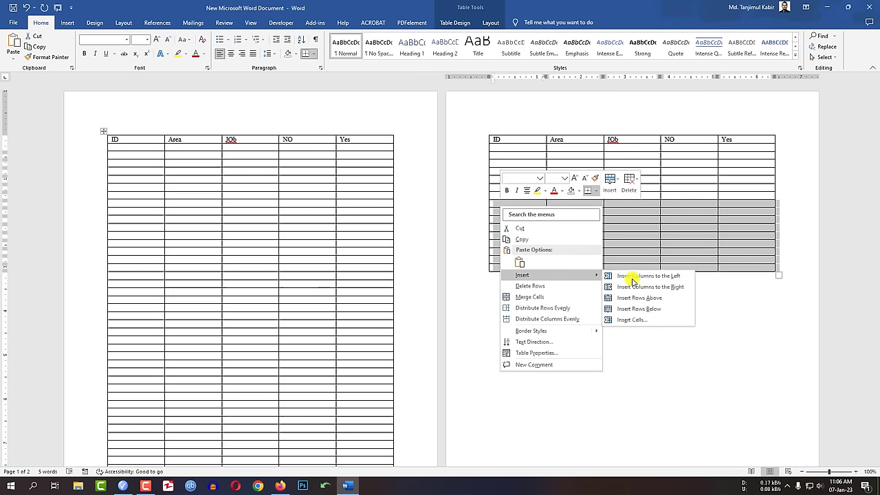
pyautogui.click(655, 315)
pyautogui.scroll(-3, 585, 277)
pyautogui.rightClick(631, 263)
pyautogui.moveTo(680, 331)
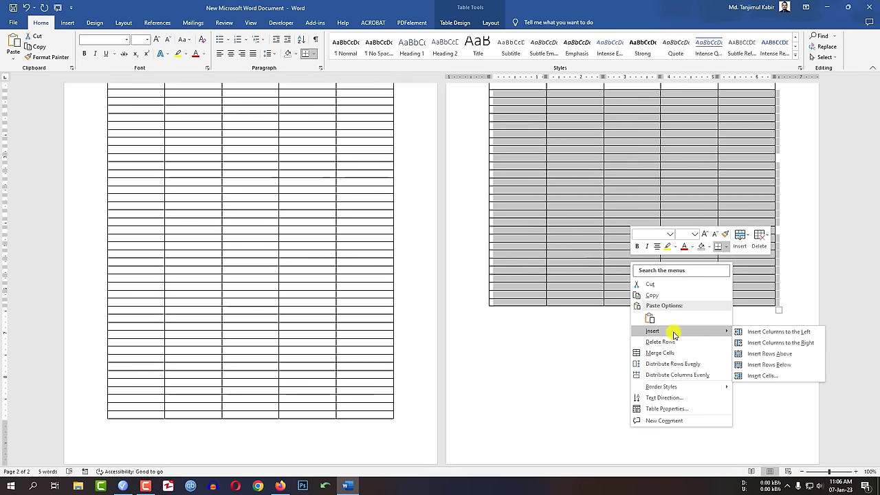
pyautogui.click(762, 364)
pyautogui.scroll(-3, 654, 295)
pyautogui.rightClick(638, 267)
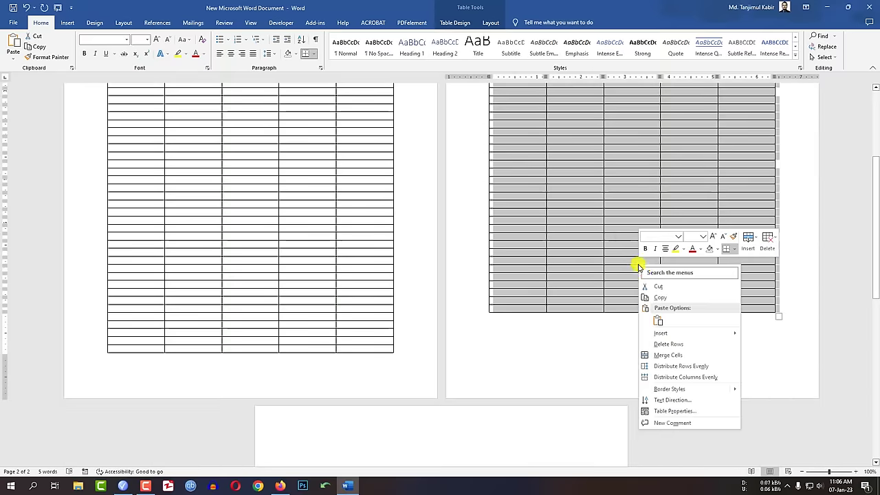
pyautogui.moveTo(727, 332)
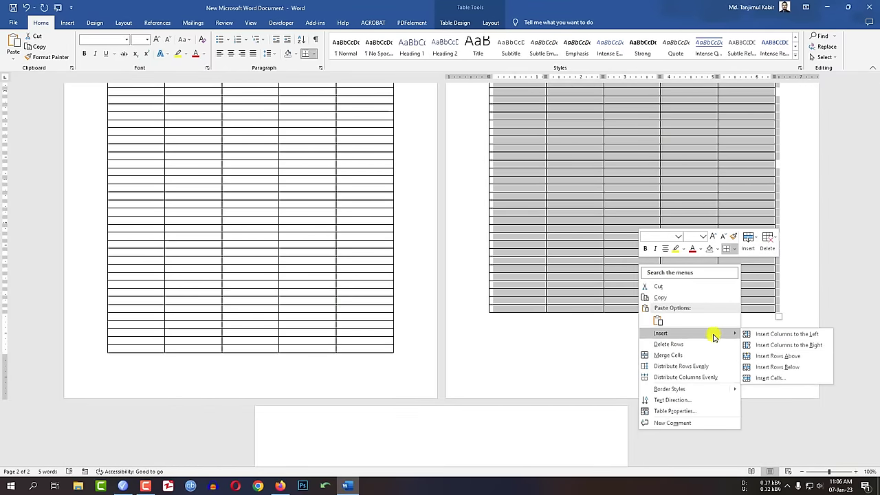
pyautogui.click(764, 368)
pyautogui.scroll(-3, 621, 305)
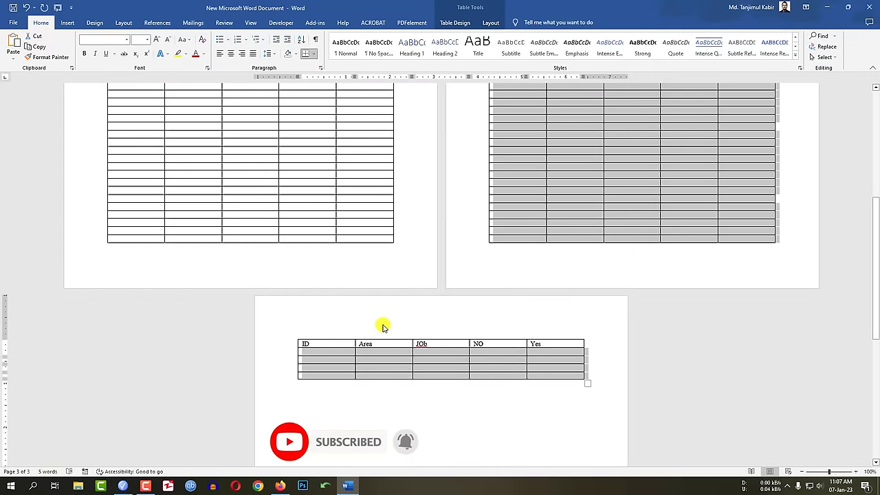
pyautogui.scroll(5, 383, 325)
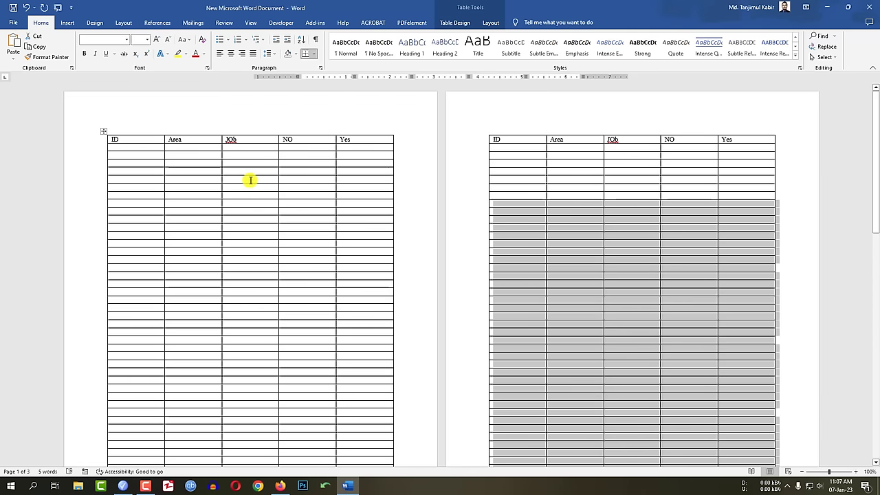
# Step: Delete the empty rows 2–4 of the table portion on page 3
pyautogui.click(251, 180)
pyautogui.scroll(-8, 504, 227)
pyautogui.scroll(-2, 498, 320)
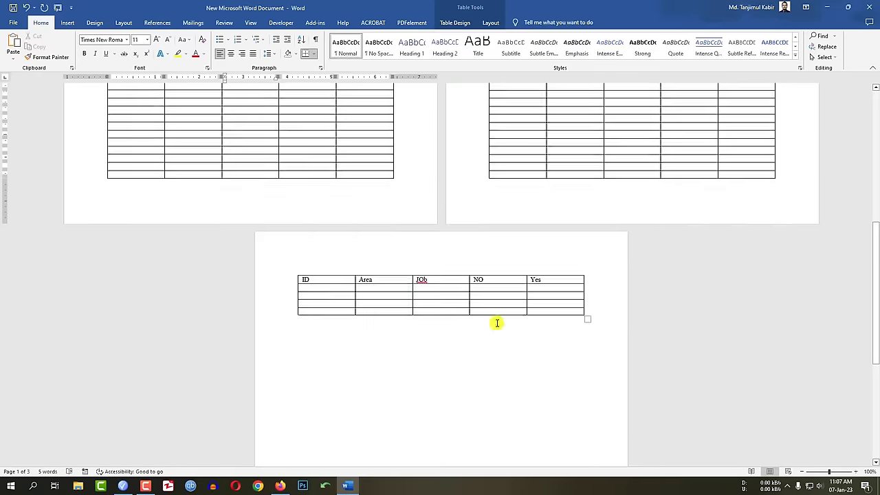
pyautogui.click(514, 303)
pyautogui.click(300, 282)
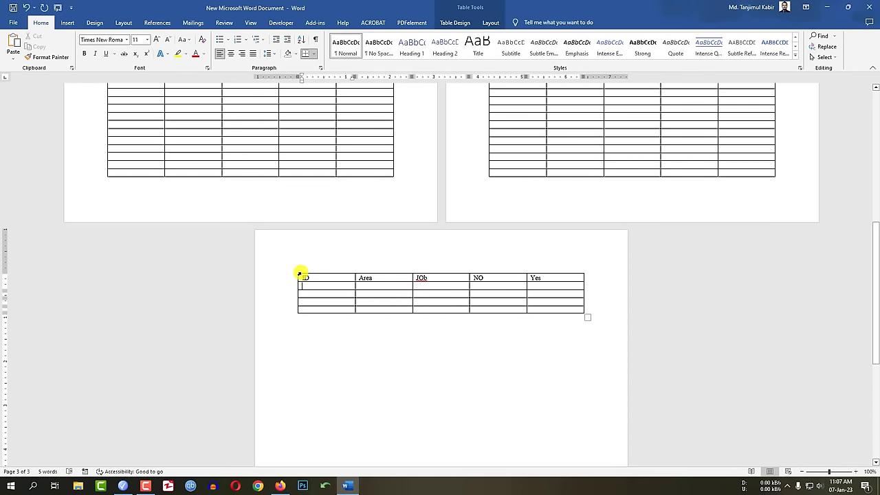
pyautogui.moveTo(537, 302); pyautogui.dragTo(305, 282)
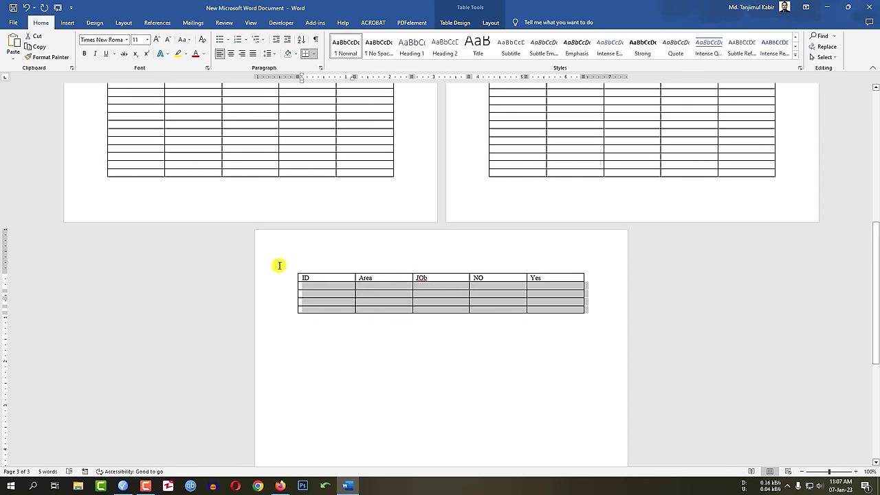
pyautogui.rightClick(321, 296)
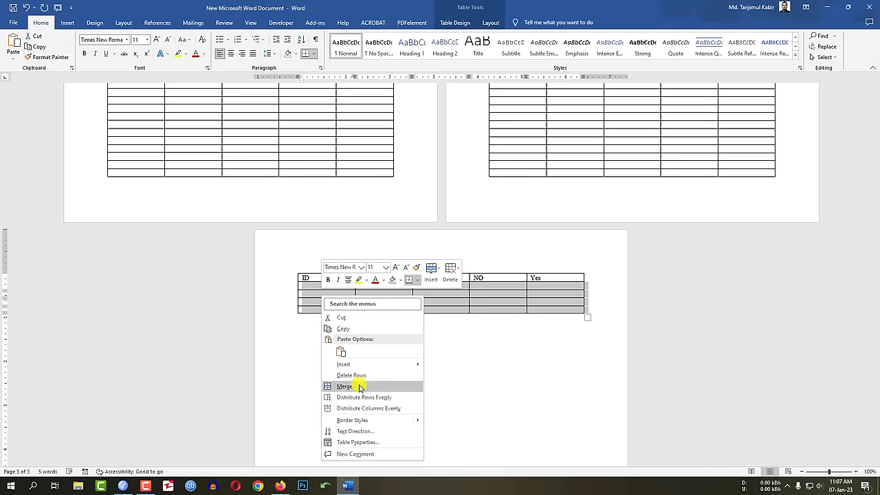
pyautogui.click(351, 376)
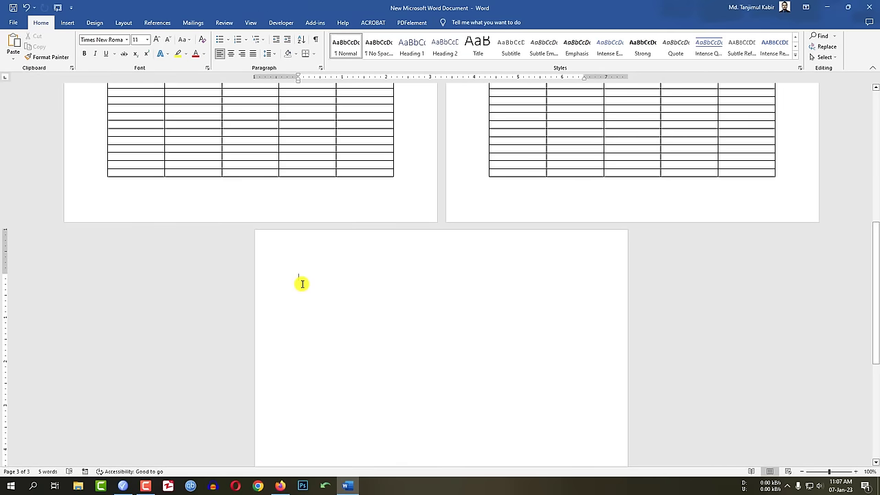
# Step: Delete the surplus rows at the bottom of page 2 and select the Area cells below the header
pyautogui.scroll(5, 303, 281)
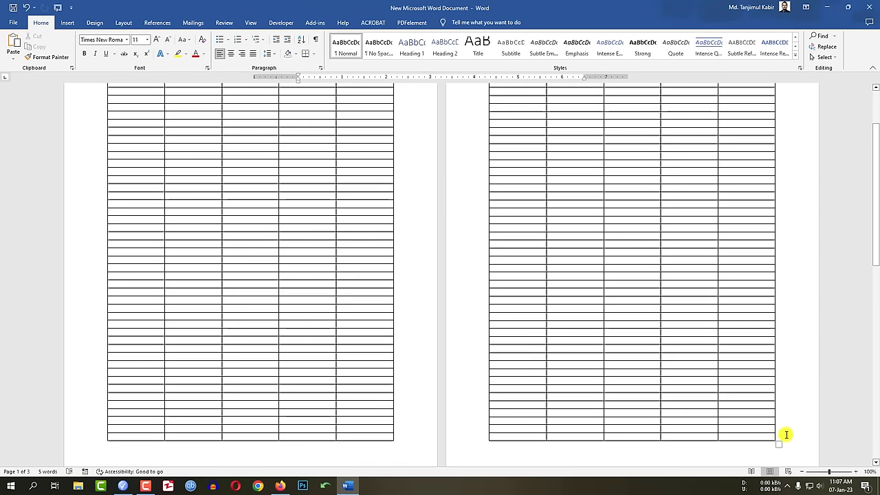
pyautogui.moveTo(785, 435); pyautogui.dragTo(496, 191)
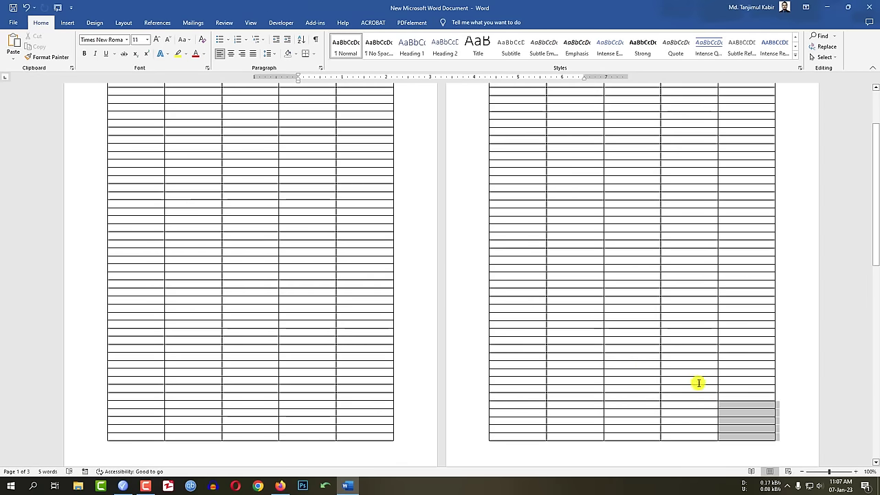
pyautogui.rightClick(497, 191)
pyautogui.click(530, 267)
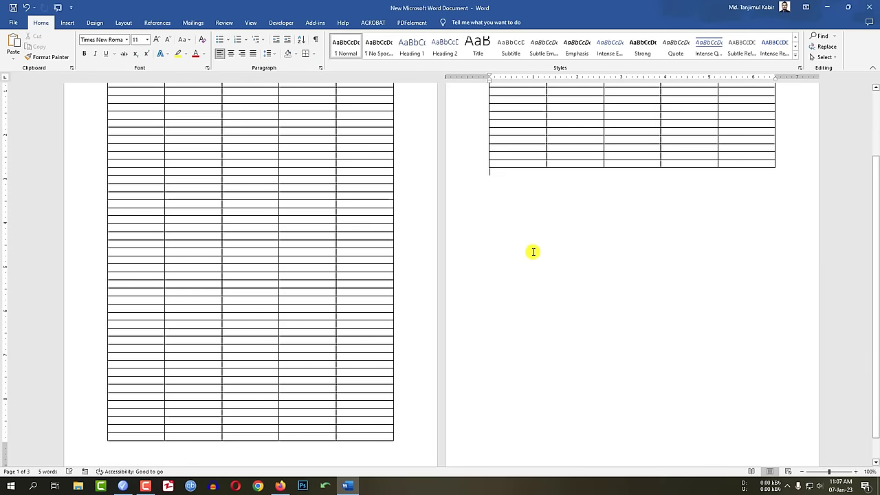
pyautogui.scroll(3, 532, 251)
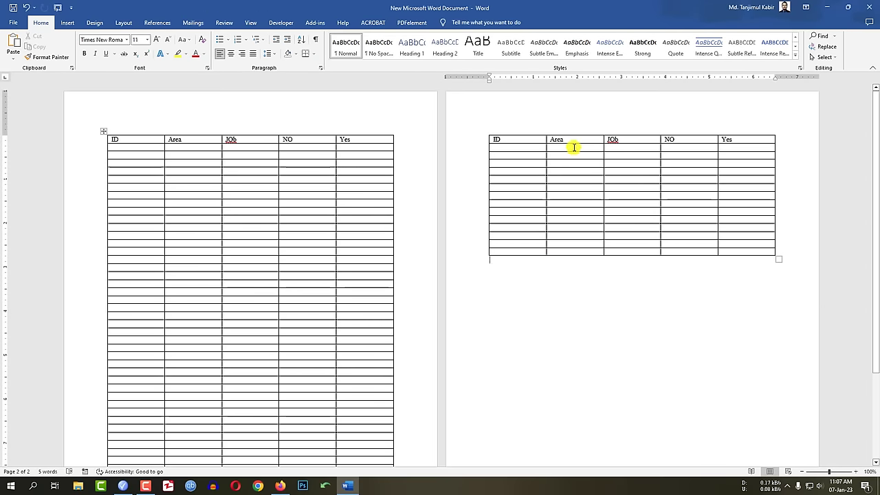
pyautogui.moveTo(574, 147); pyautogui.dragTo(574, 247)
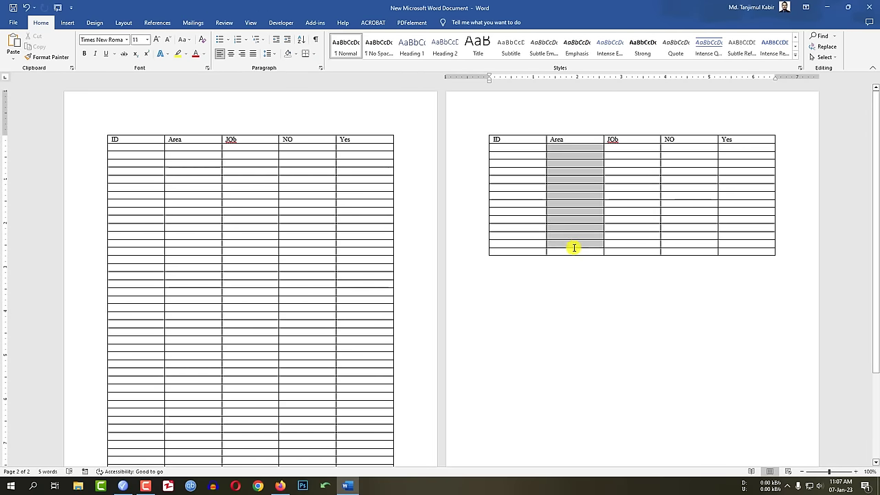
# Step: Merge the selected Area cells, narrow the Area of the seller column, and type 'Dhaka Khulna' beneath it
pyautogui.rightClick(565, 190)
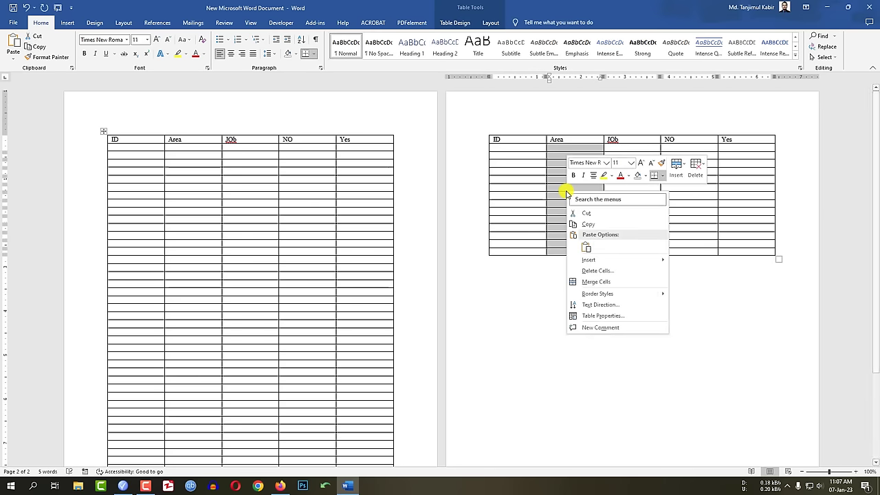
pyautogui.click(603, 282)
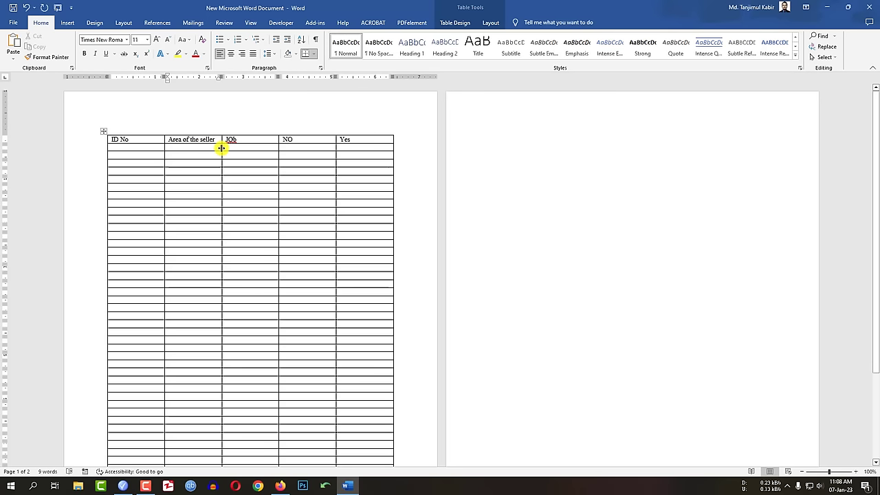
pyautogui.moveTo(222, 148); pyautogui.dragTo(187, 160)
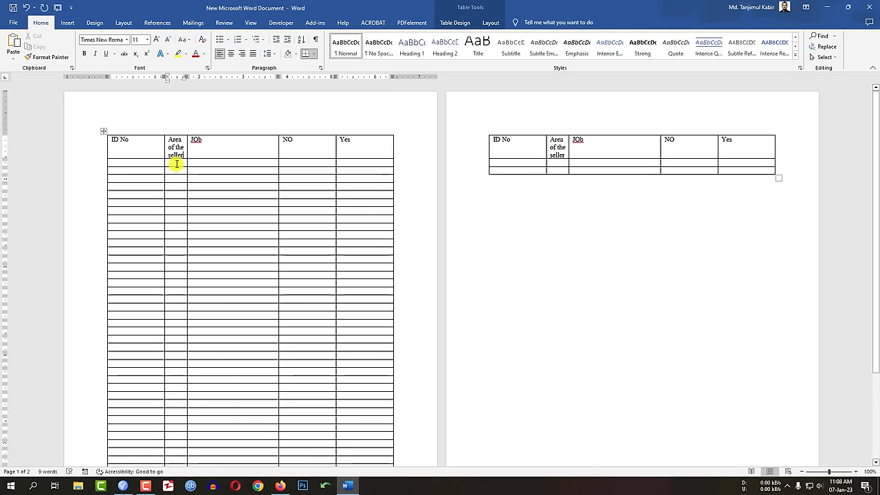
pyautogui.click(176, 162)
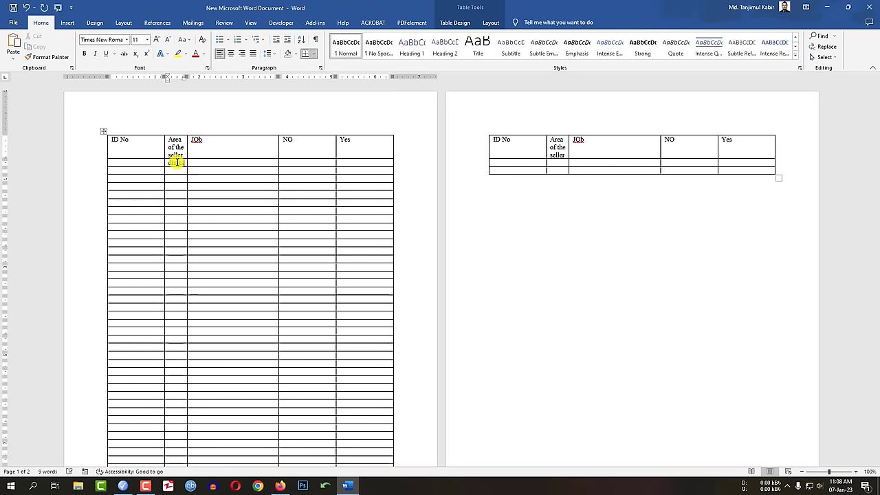
pyautogui.write('Dhaka Khulna')
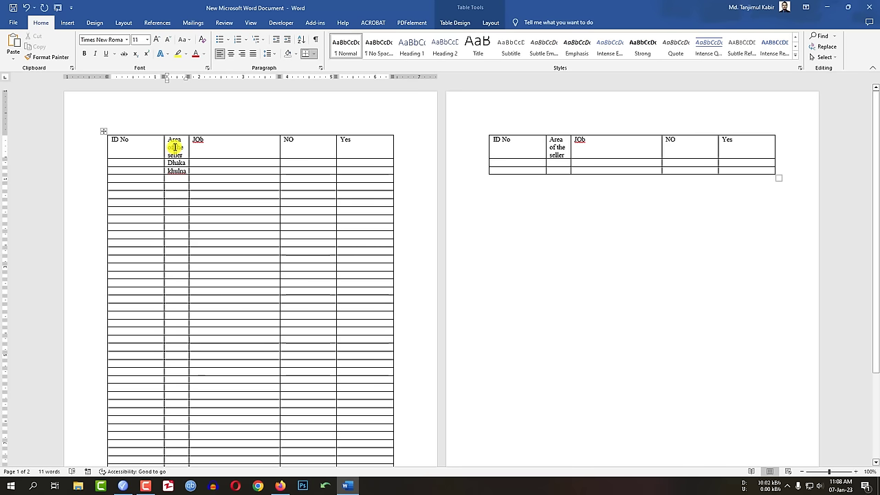
# Step: Rotate the Area of the seller header text to read bottom-to-top
pyautogui.rightClick(175, 147)
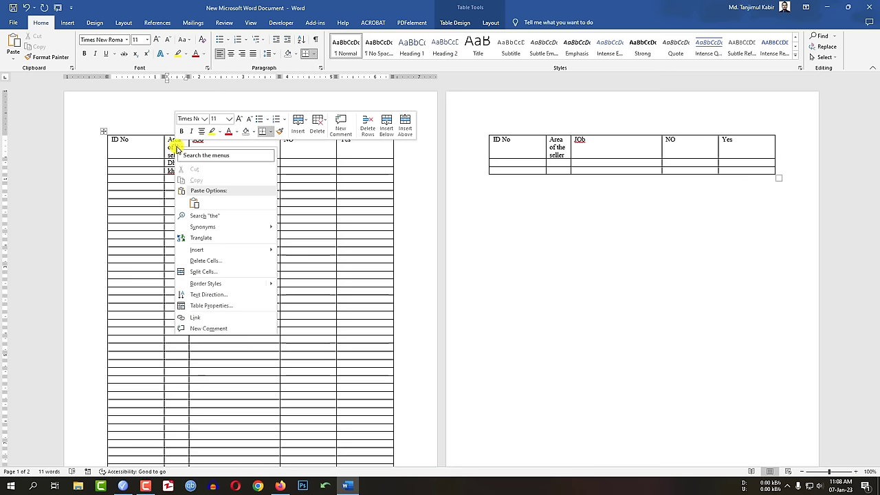
pyautogui.click(229, 295)
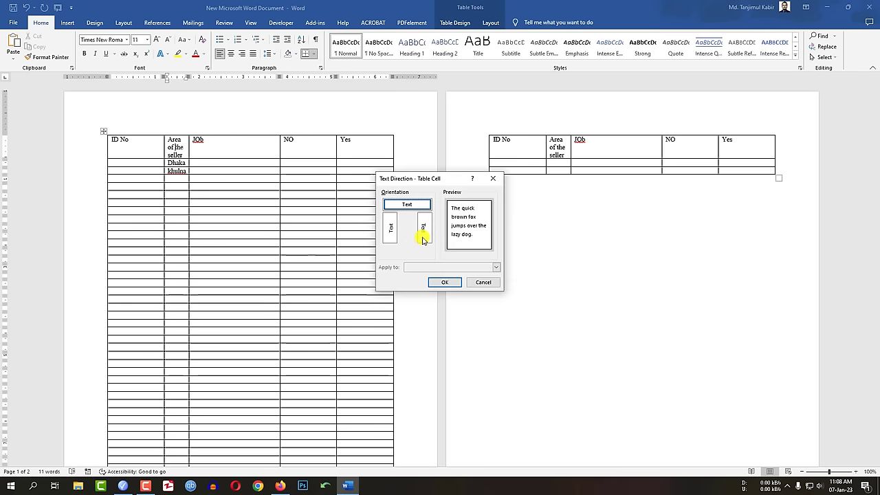
pyautogui.click(390, 228)
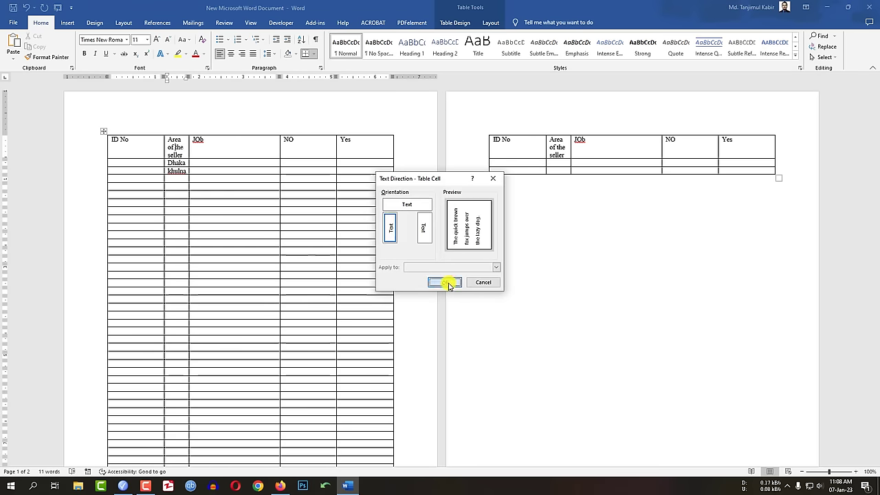
pyautogui.click(444, 282)
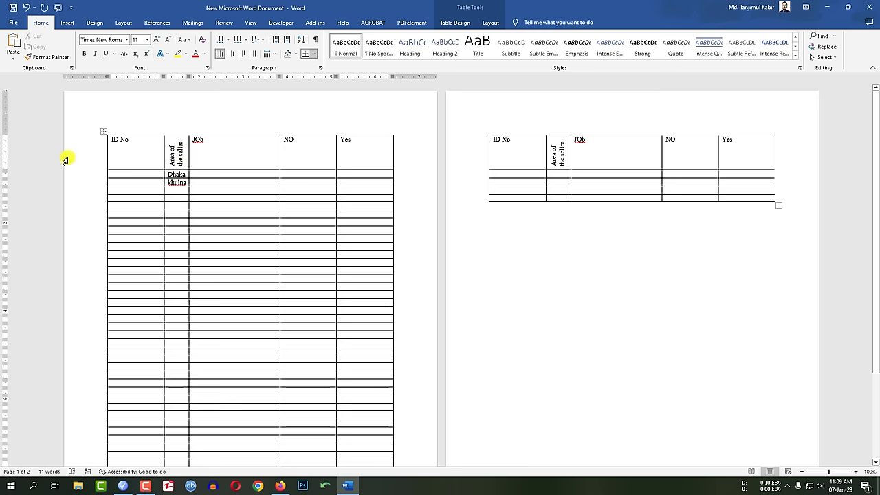
# Step: Rotate the JOb header text to read top-to-bottom
pyautogui.rightClick(211, 139)
pyautogui.click(248, 289)
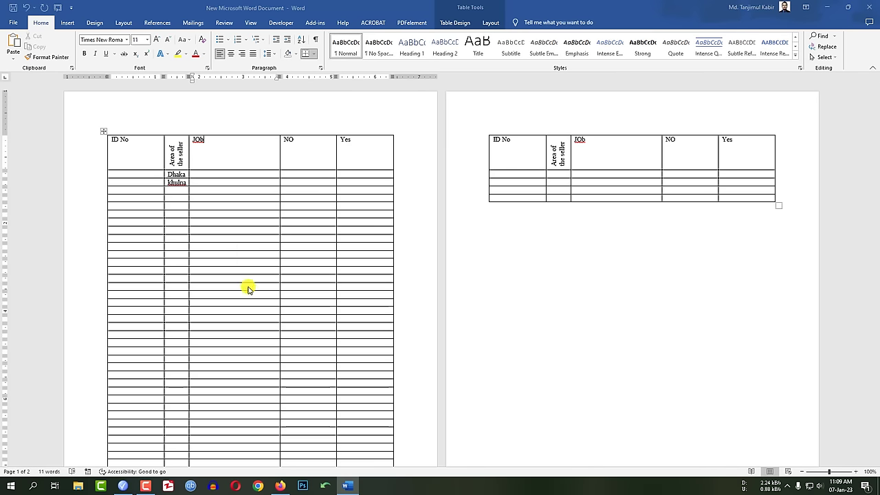
pyautogui.click(425, 233)
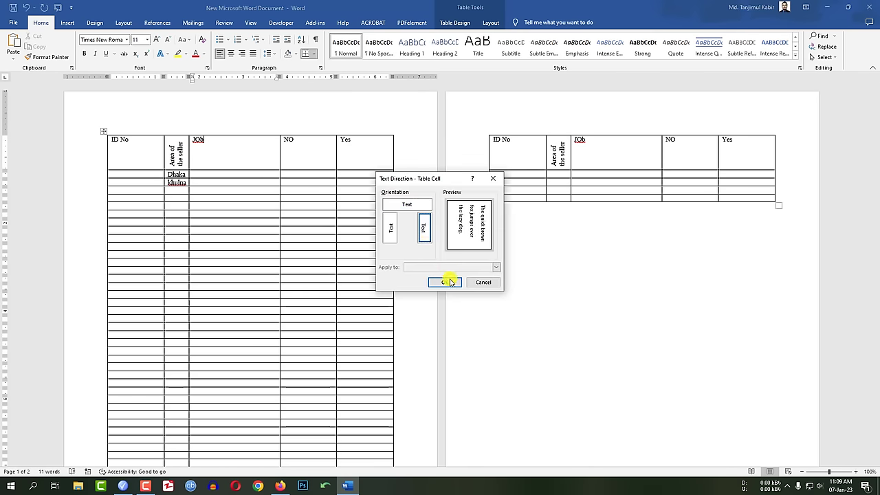
pyautogui.click(445, 282)
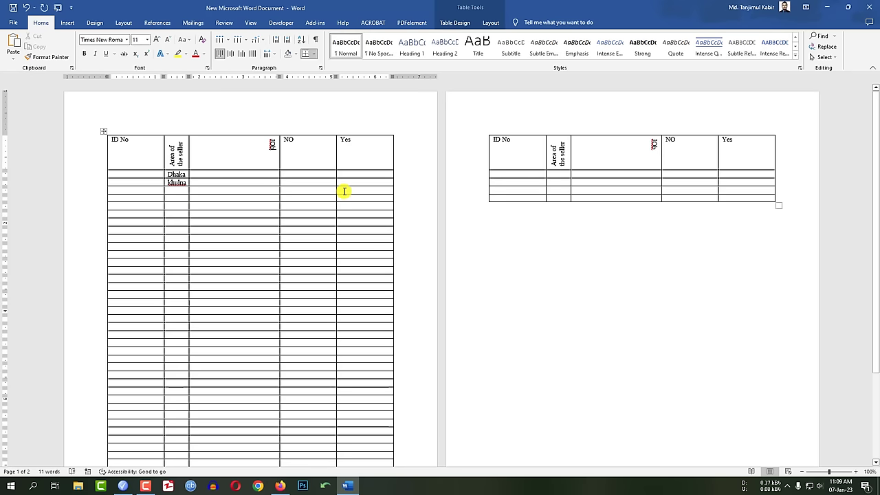
# Step: Narrow the JOb column and split the NO header cell into 4 columns by 1 row
pyautogui.moveTo(279, 154); pyautogui.dragTo(194, 162)
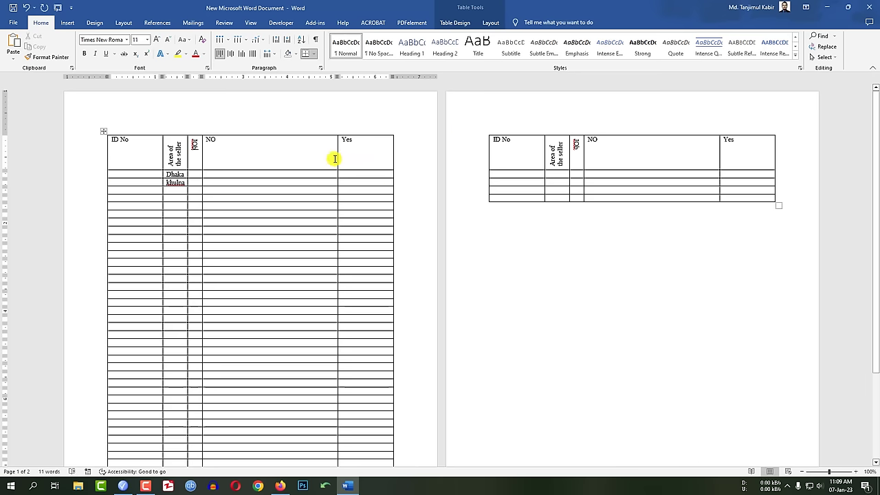
pyautogui.rightClick(263, 153)
pyautogui.press('Escape')
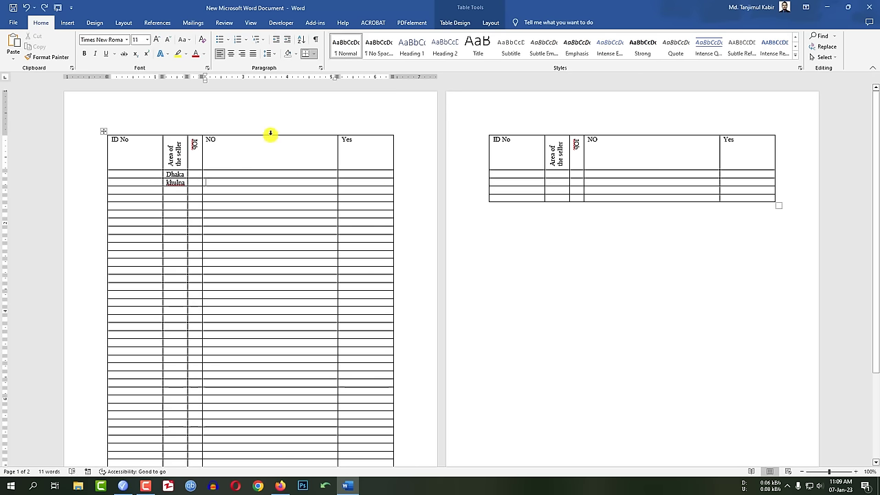
pyautogui.click(263, 184)
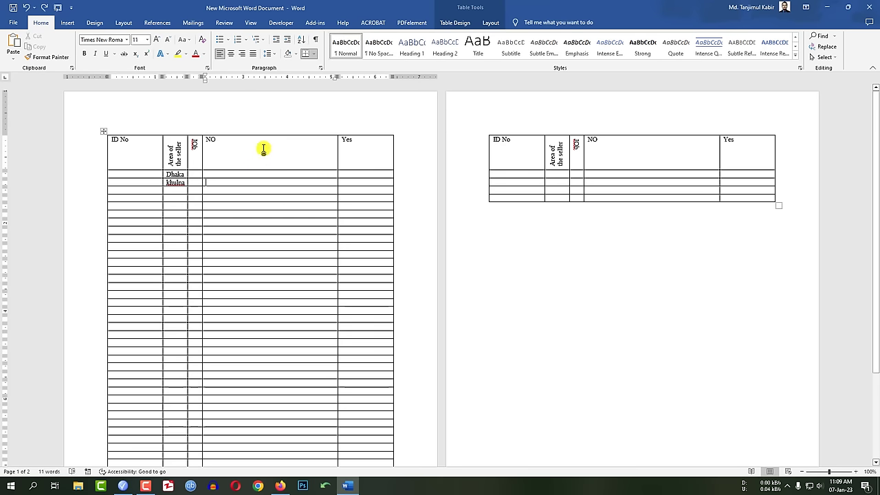
pyautogui.rightClick(265, 146)
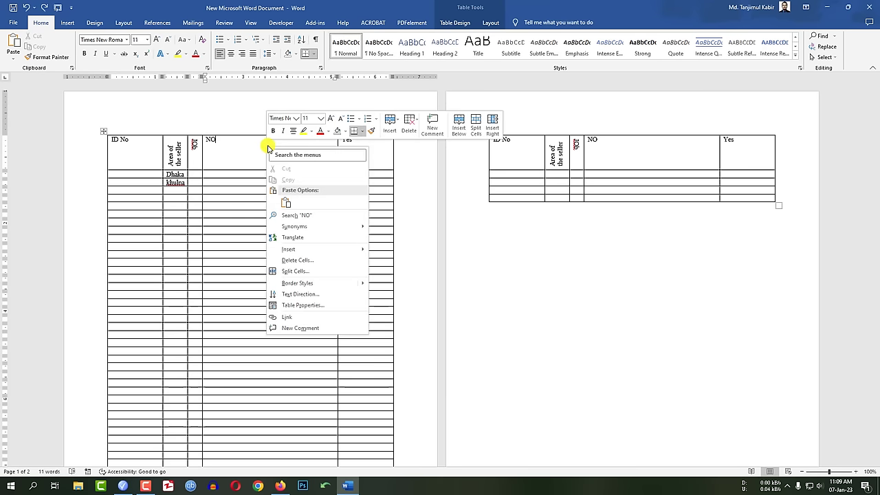
pyautogui.click(295, 271)
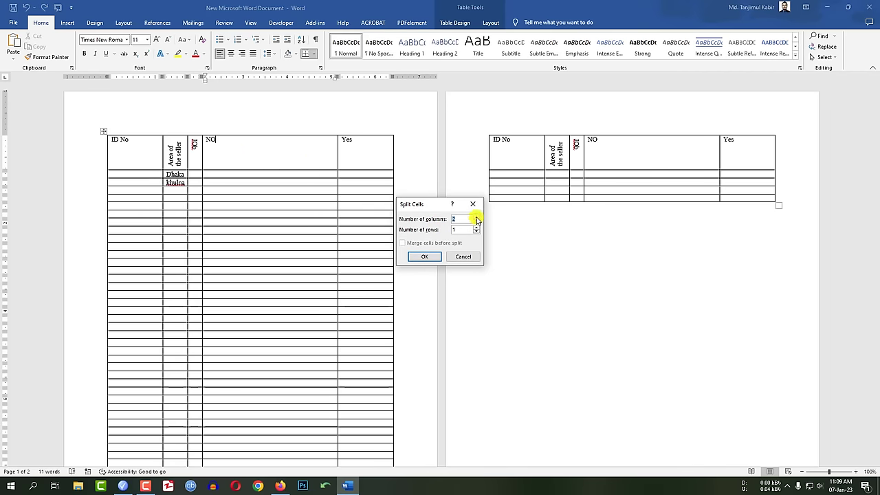
pyautogui.click(423, 257)
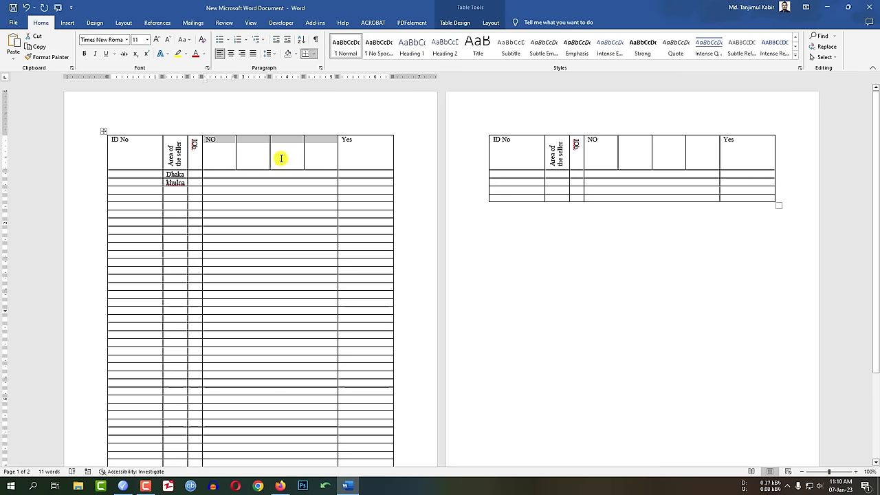
# Step: Make the Dhaka row much taller and align Dhaka to the bottom left of its cell
pyautogui.click(282, 159)
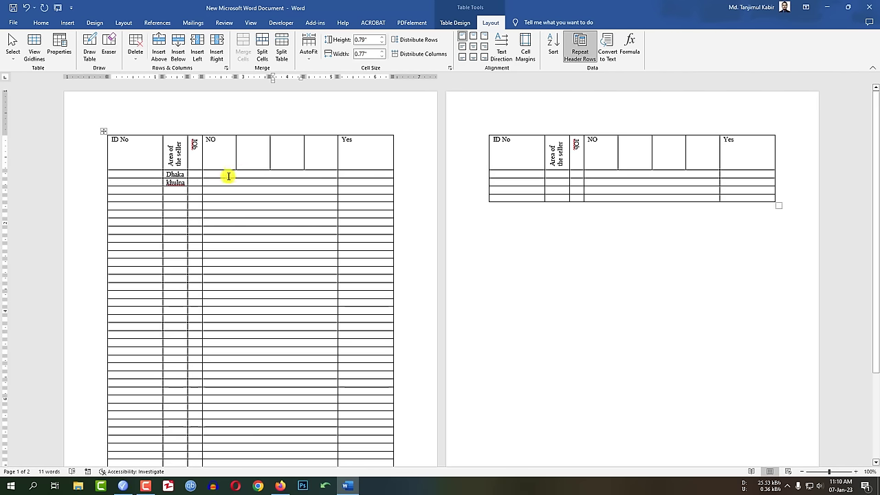
pyautogui.moveTo(133, 178); pyautogui.dragTo(133, 209)
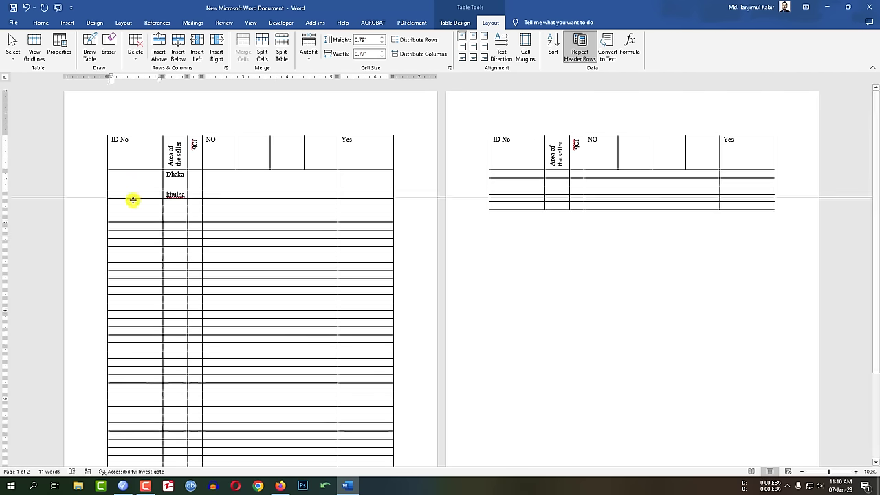
pyautogui.moveTo(182, 180); pyautogui.dragTo(168, 174)
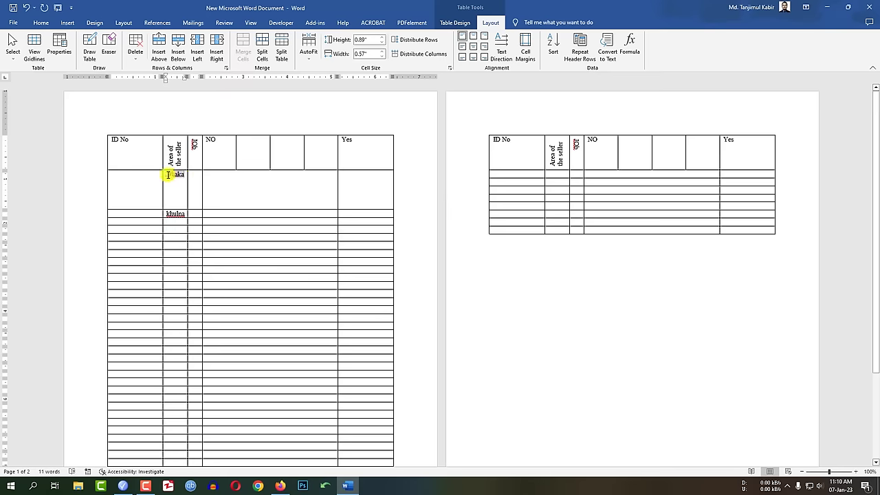
pyautogui.click(473, 57)
pyautogui.click(474, 46)
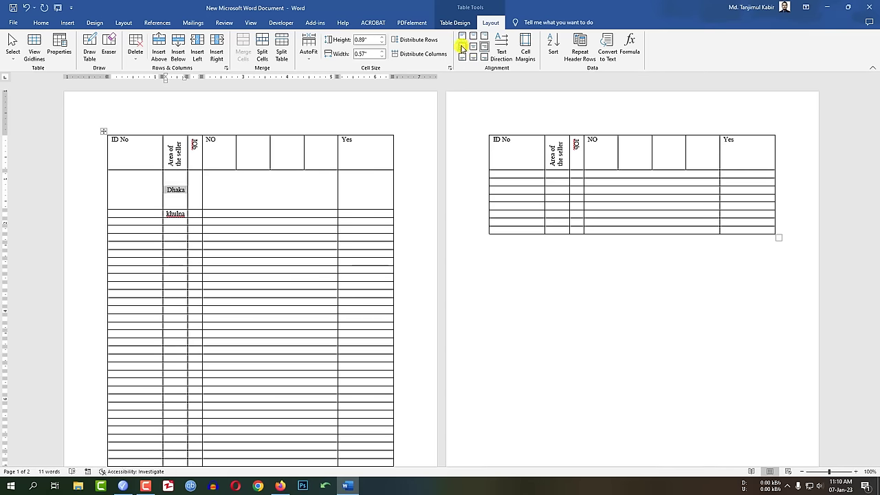
pyautogui.click(462, 57)
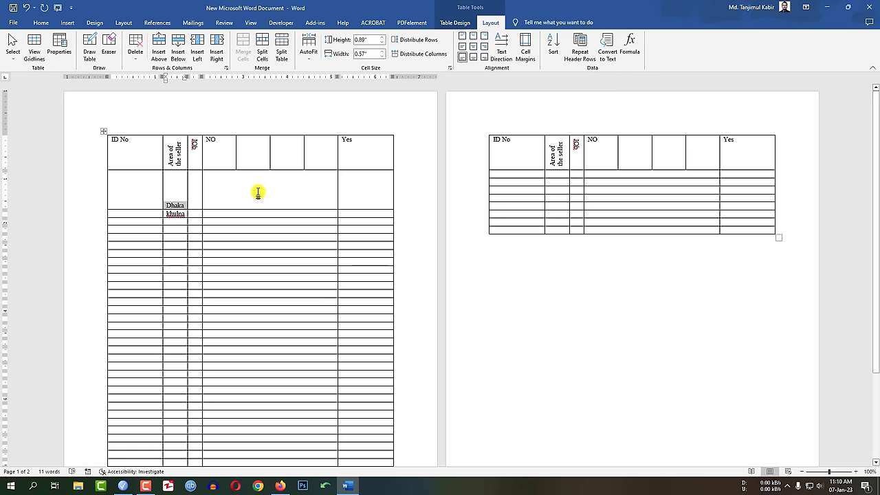
pyautogui.click(309, 206)
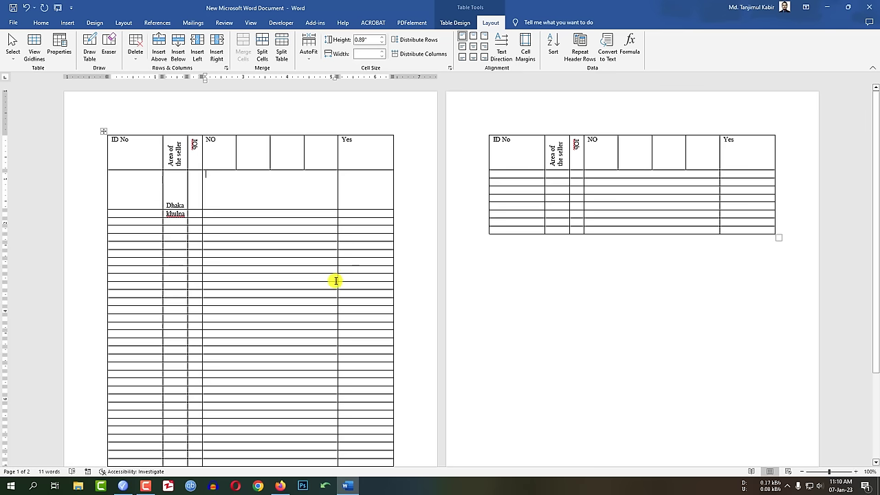